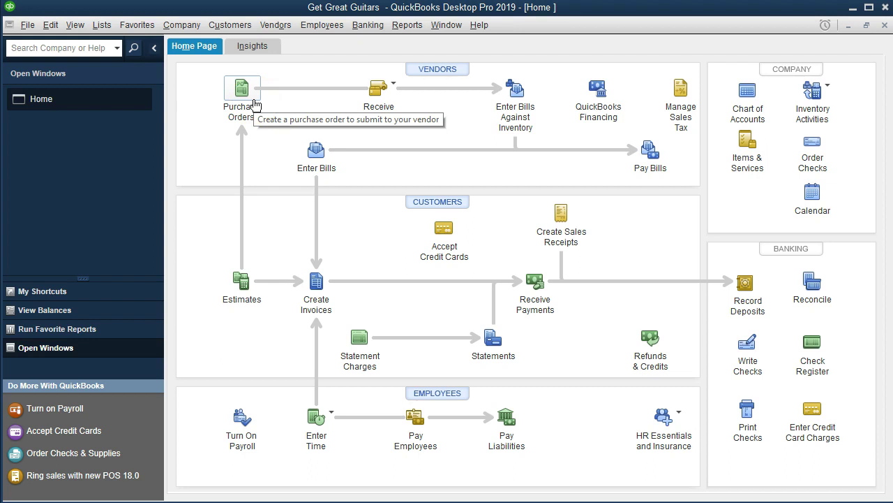
pyautogui.click(243, 143)
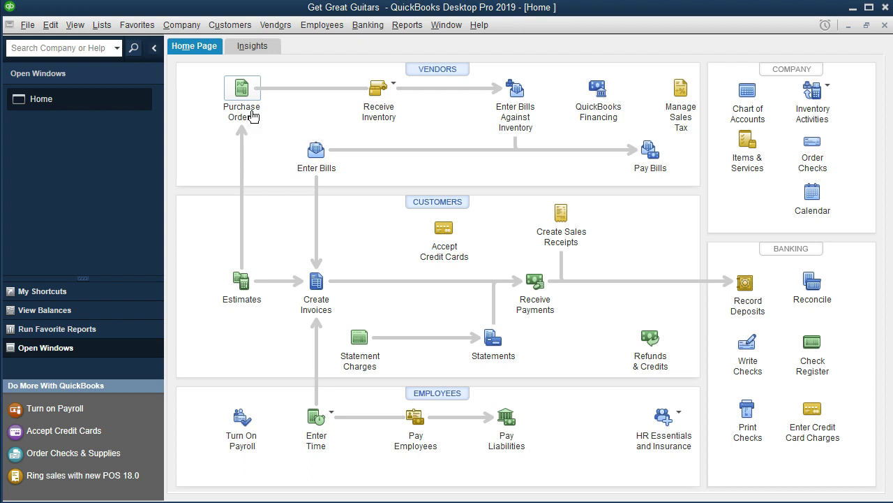
pyautogui.click(259, 125)
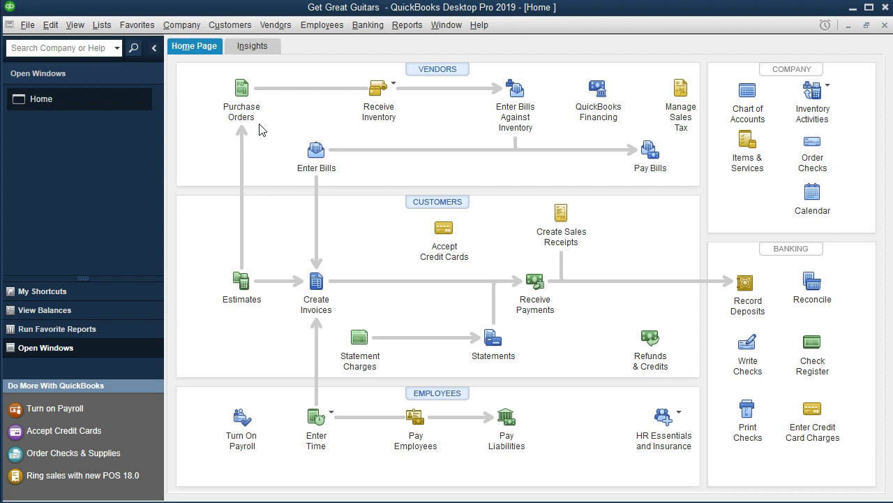
pyautogui.click(256, 111)
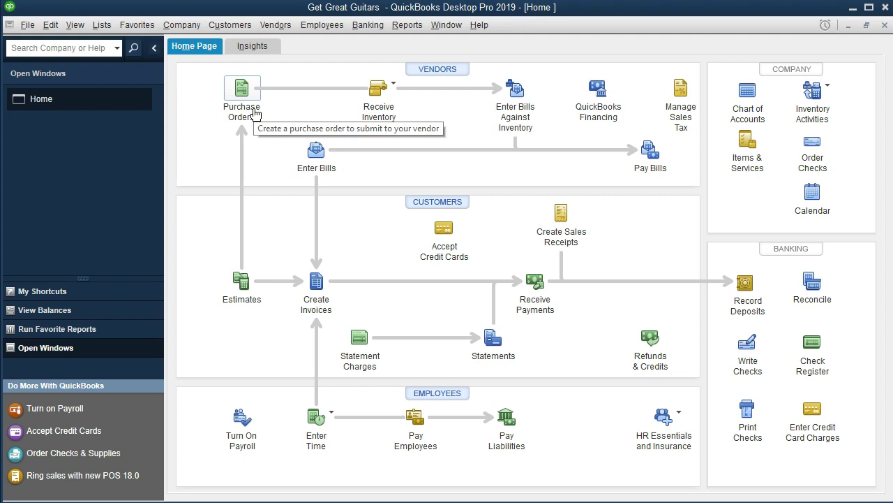
pyautogui.click(255, 114)
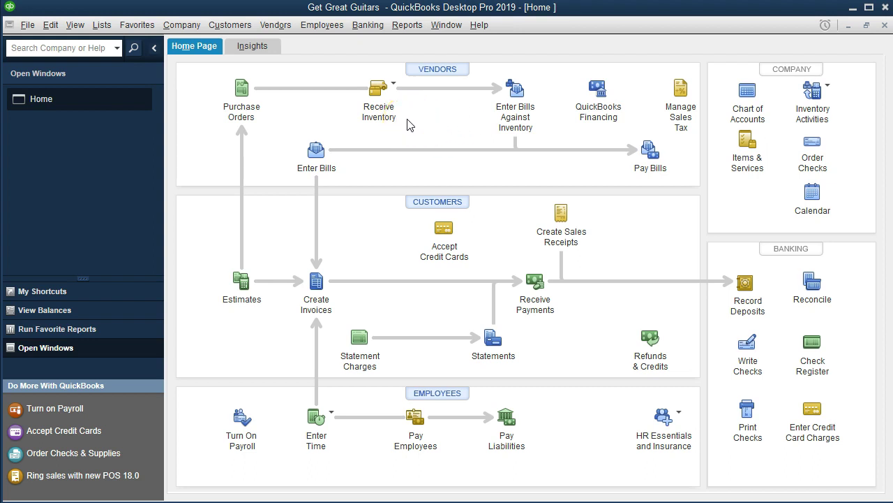
# Open a new purchase order form, ready for the vendor entry.
pyautogui.click(244, 95)
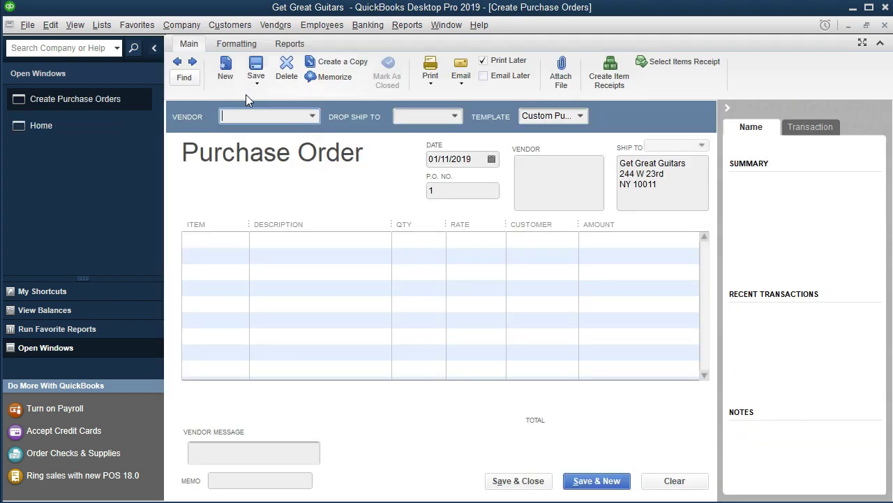
pyautogui.click(243, 117)
pyautogui.write('E')
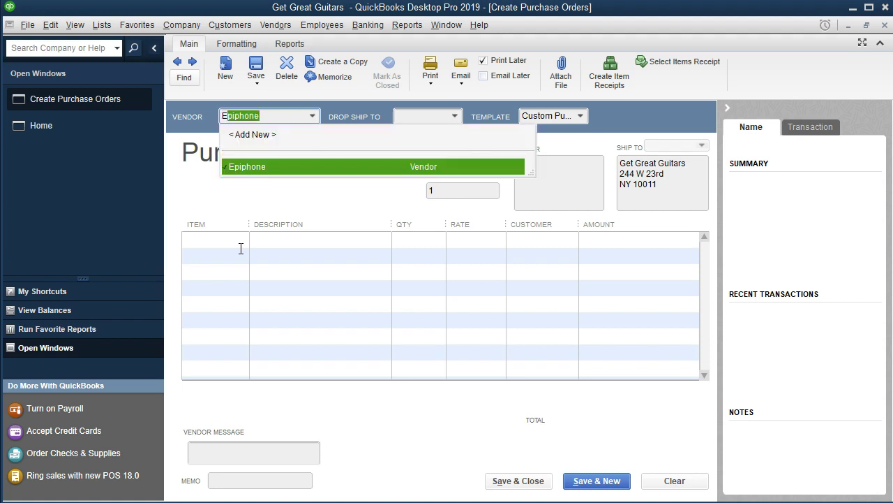
pyautogui.press('BackSpace')
pyautogui.press('BackSpace')
pyautogui.write('E')
pyautogui.press('BackSpace')
pyautogui.press('BackSpace')
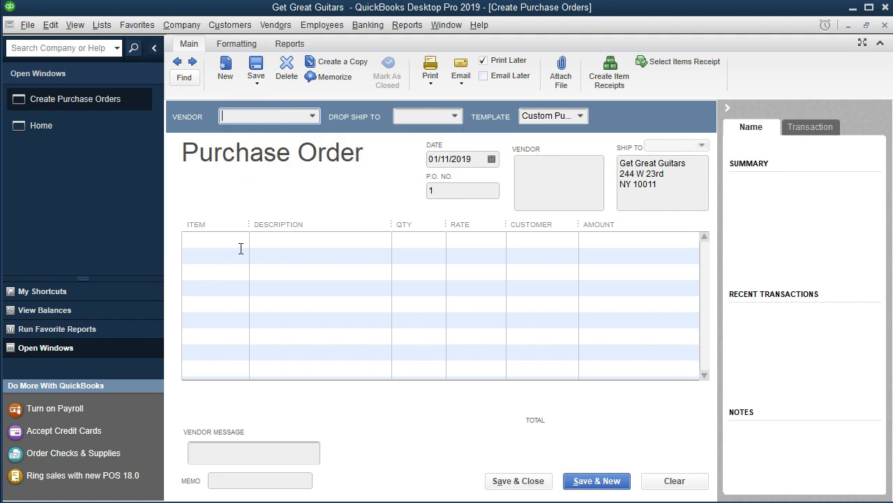
# Select Epiphone as the purchase order's vendor and hide the vendor history.
pyautogui.click(312, 116)
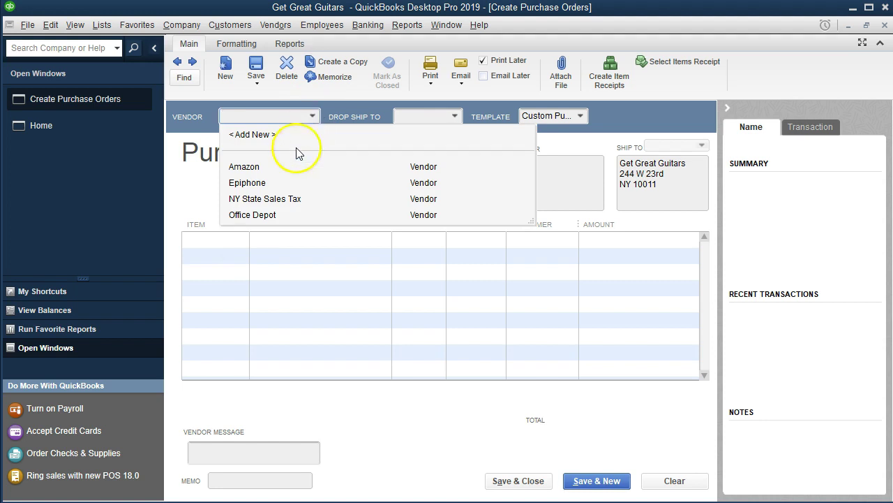
pyautogui.click(260, 183)
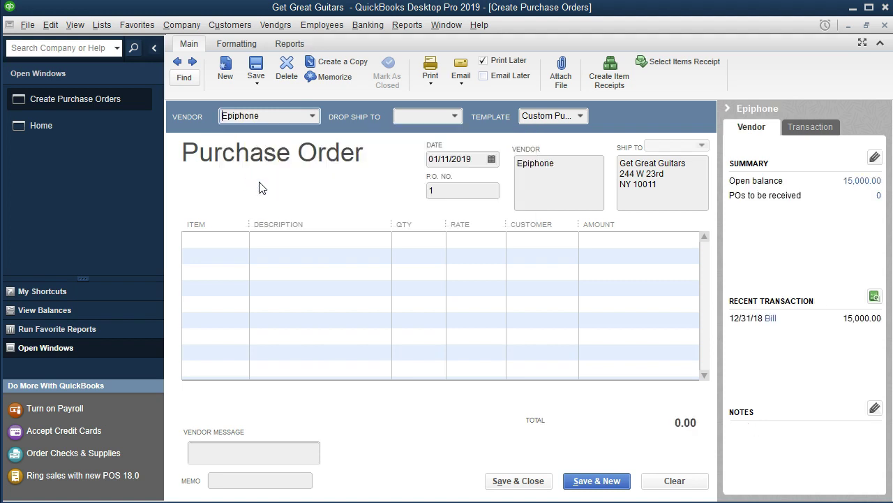
pyautogui.press('Tab')
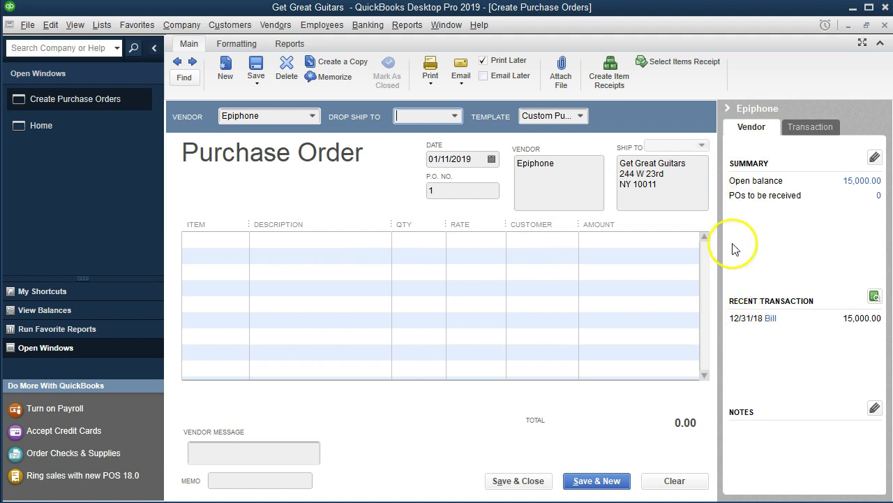
pyautogui.click(728, 109)
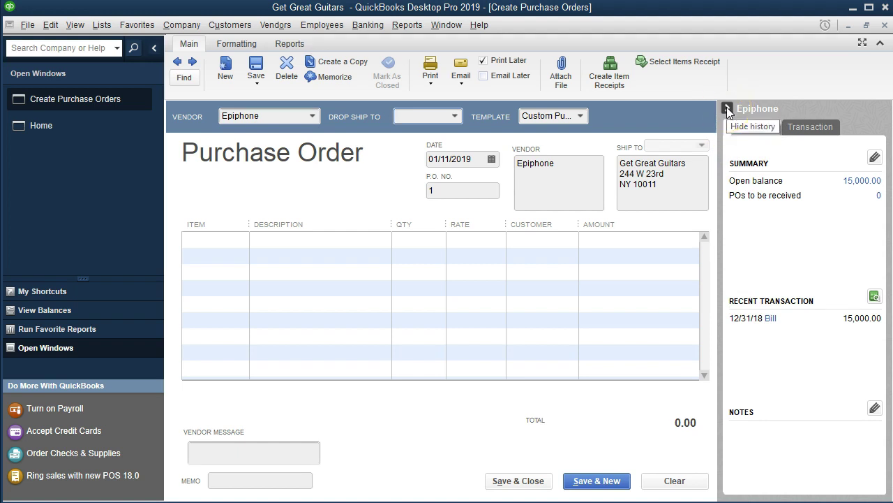
pyautogui.click(727, 109)
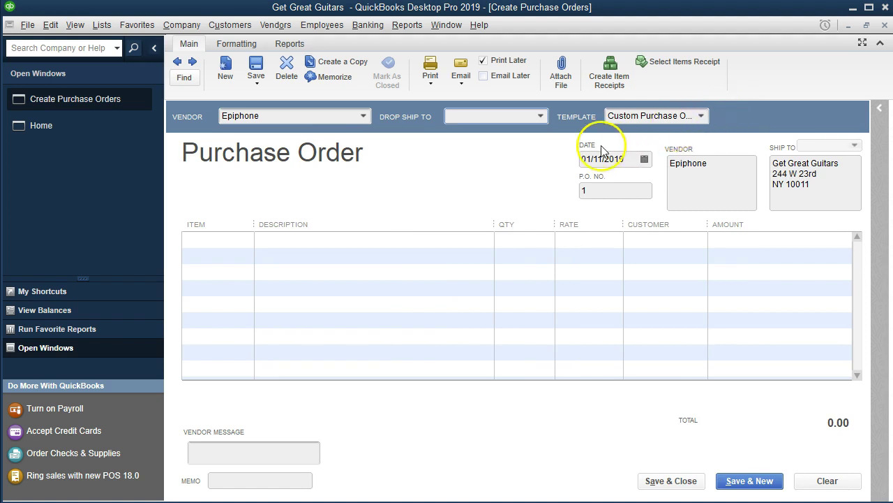
# Leave the drop-ship address and template as they are, set the date to 01/12/2019 and enter the P.O. number.
pyautogui.click(491, 117)
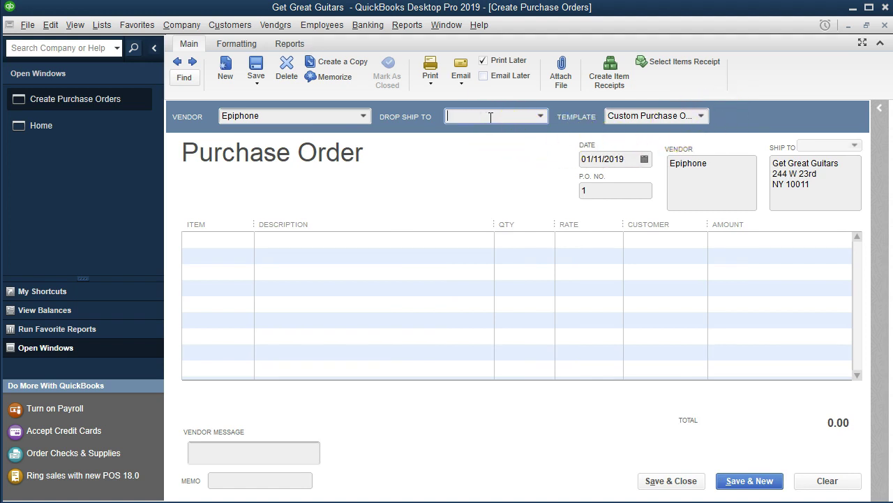
pyautogui.press('Tab')
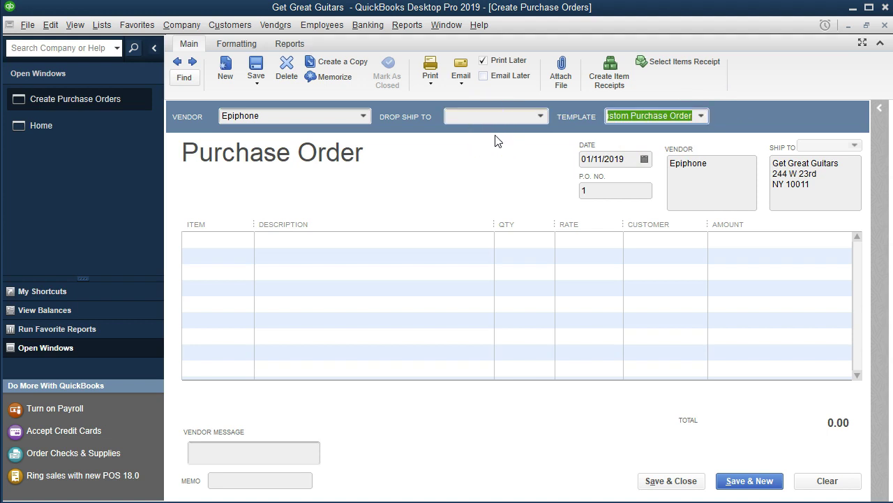
pyautogui.press('Tab')
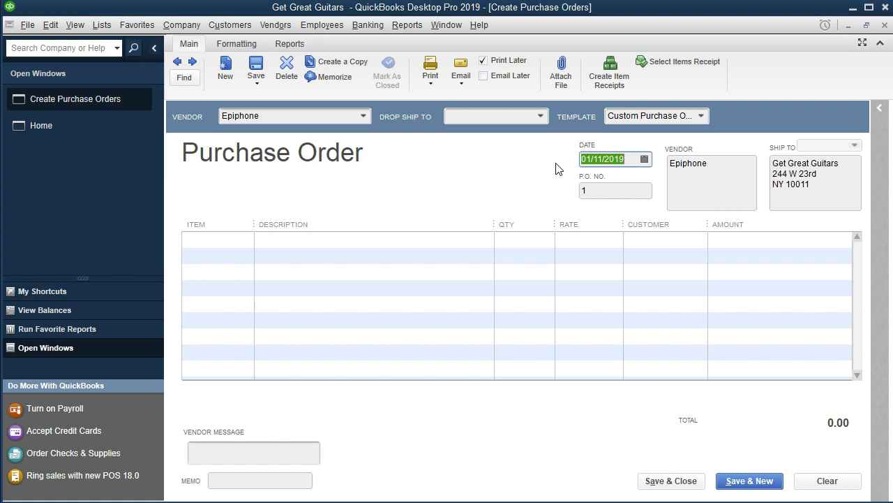
pyautogui.press('+')
pyautogui.press('Tab')
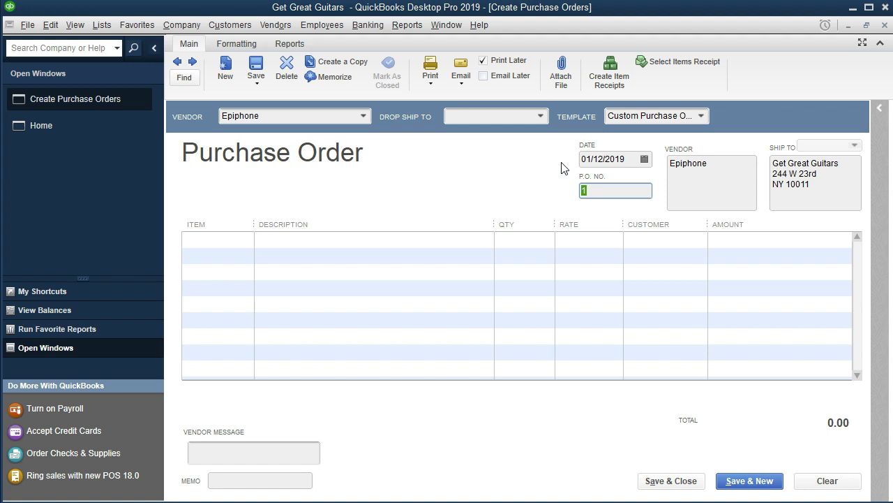
pyautogui.write('1001')
pyautogui.press('Tab')
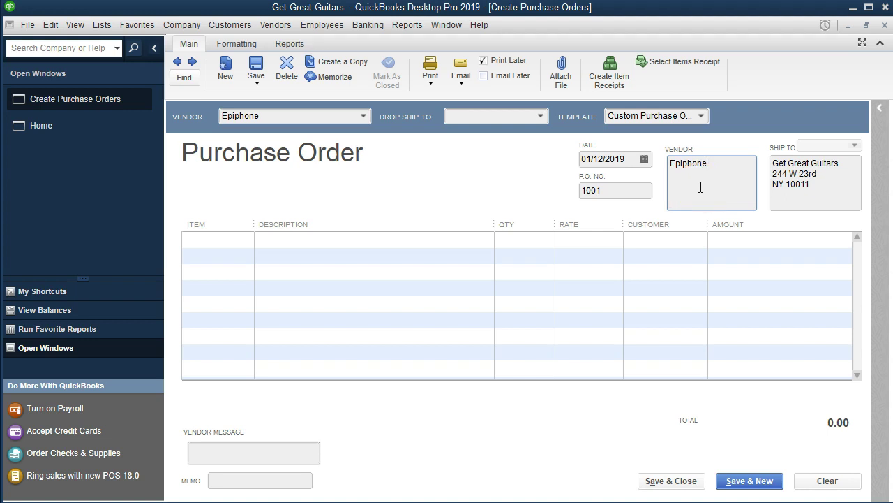
pyautogui.press('Tab')
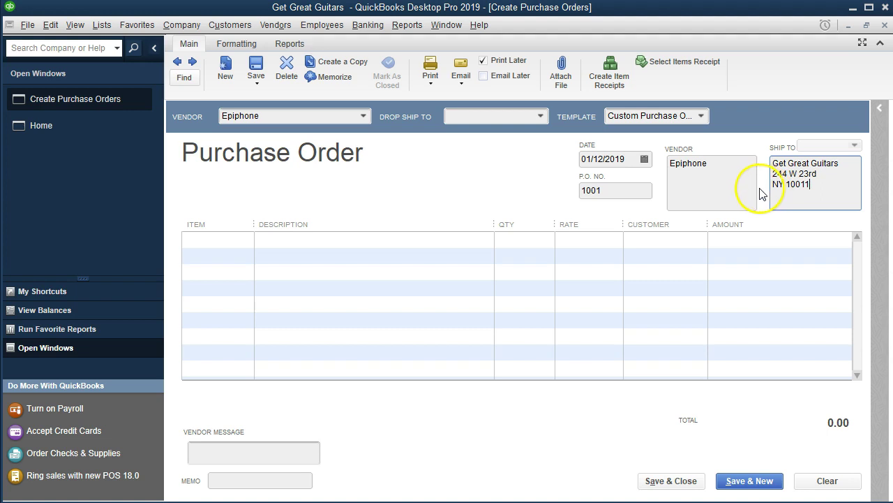
pyautogui.click(718, 188)
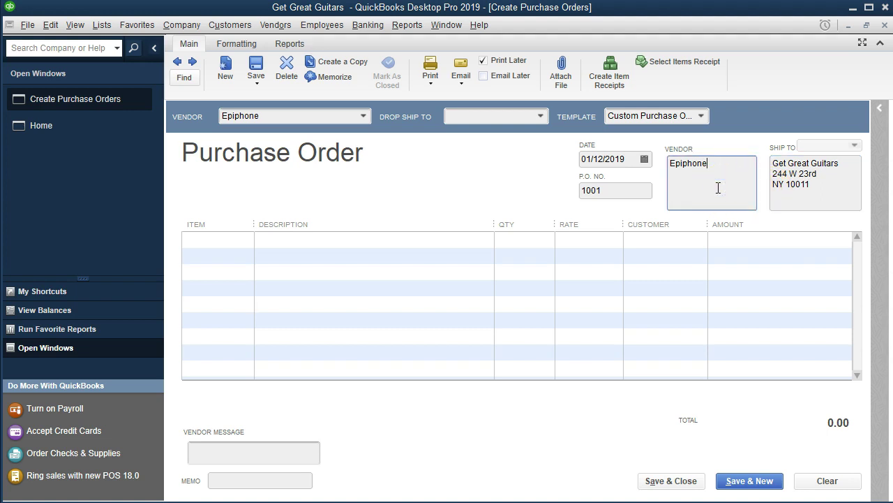
pyautogui.click(719, 188)
pyautogui.click(828, 183)
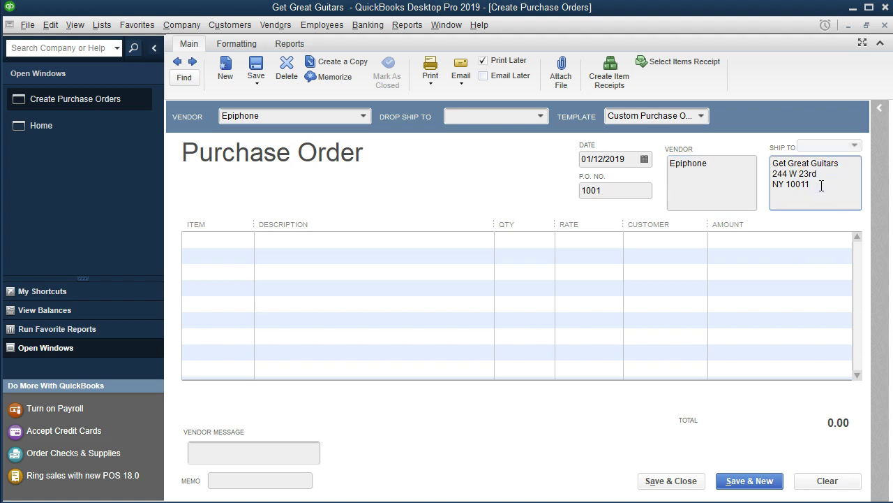
# Choose the inventory part ELP (Epiphone Les Paul) as the first line item of the purchase order.
pyautogui.press('Tab')
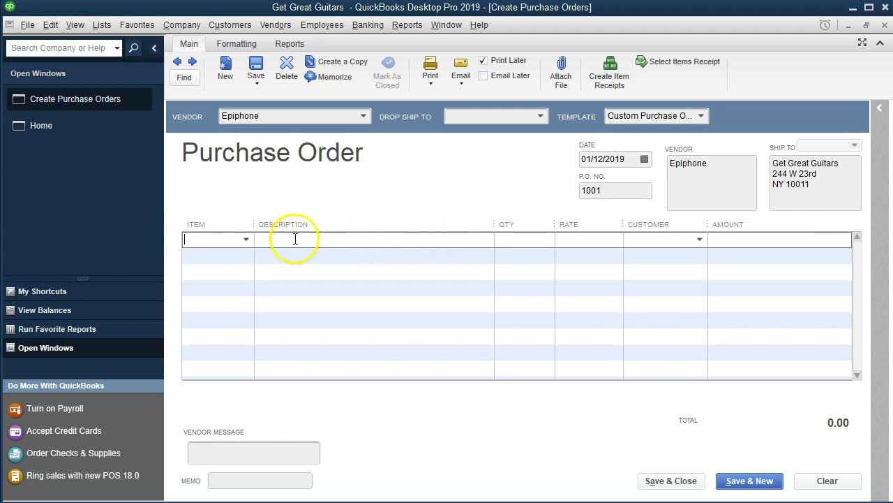
pyautogui.click(246, 239)
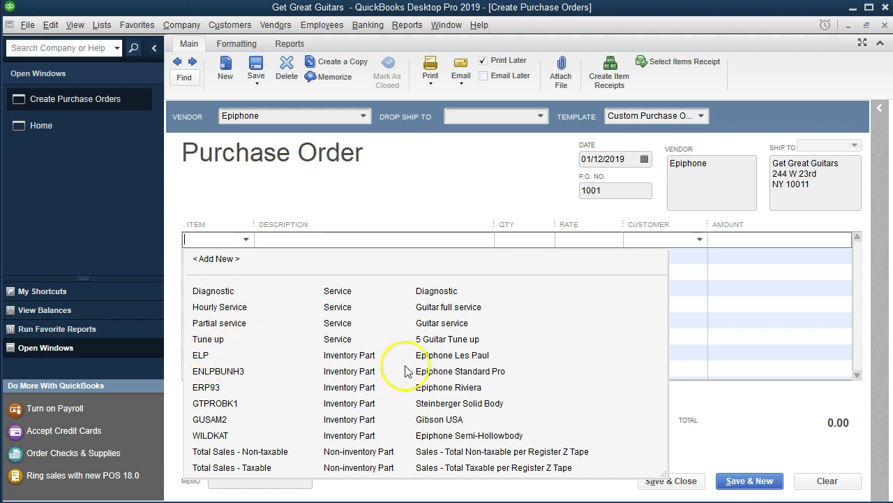
pyautogui.click(444, 357)
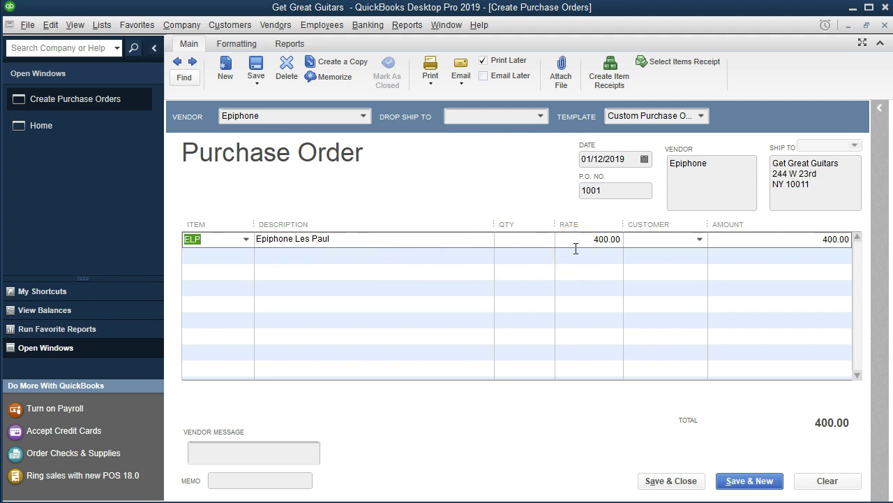
# Look up the ELP guitar in the Item List, and return to the purchase order.
pyautogui.click(102, 25)
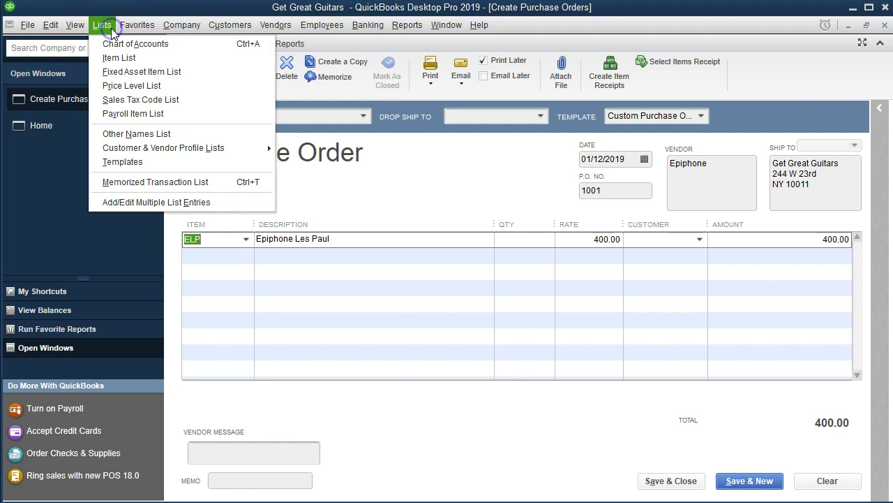
pyautogui.click(145, 57)
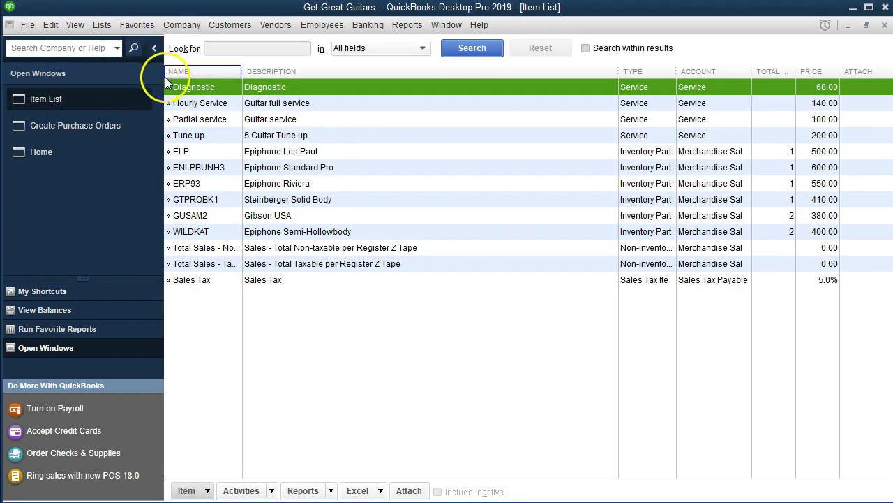
pyautogui.click(184, 151)
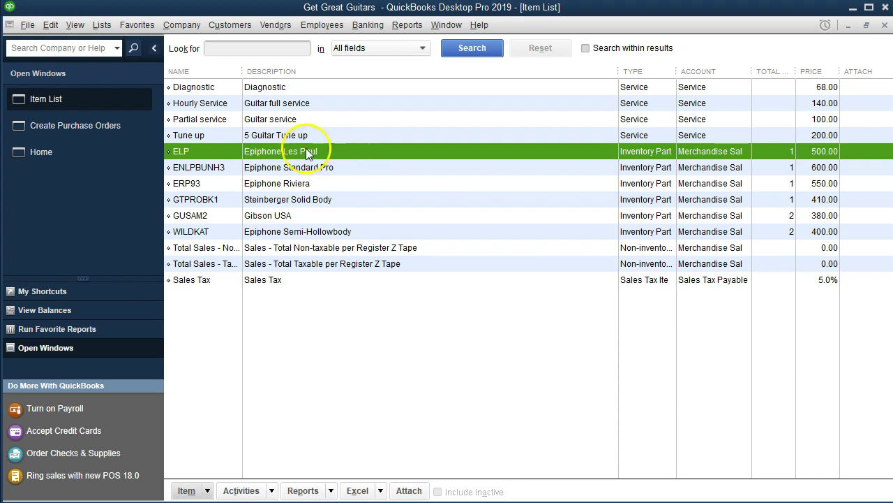
pyautogui.click(125, 136)
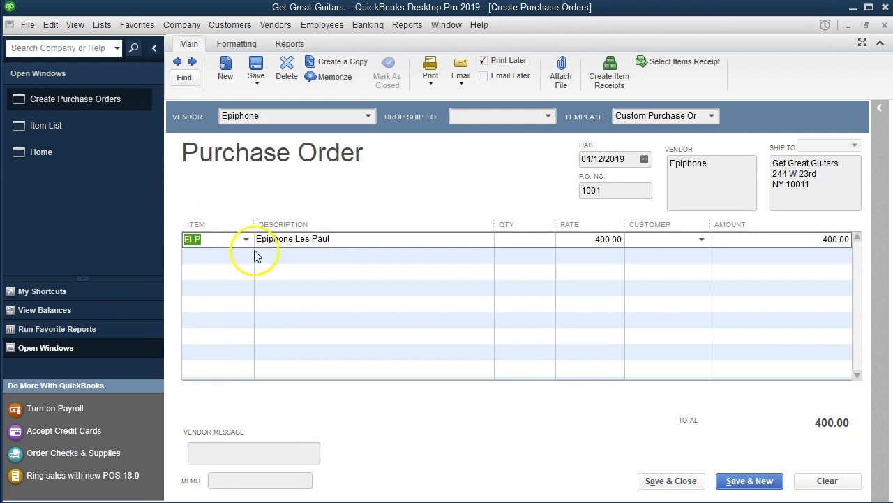
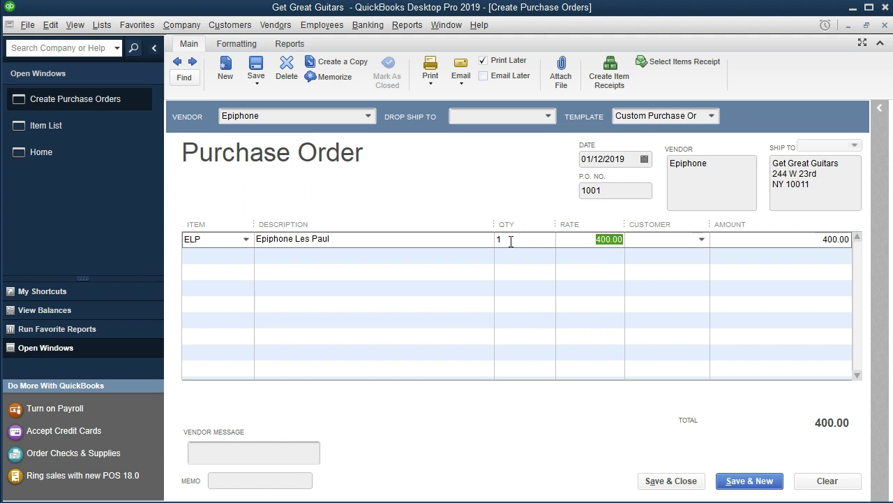
pyautogui.click(656, 239)
pyautogui.click(655, 261)
pyautogui.click(647, 243)
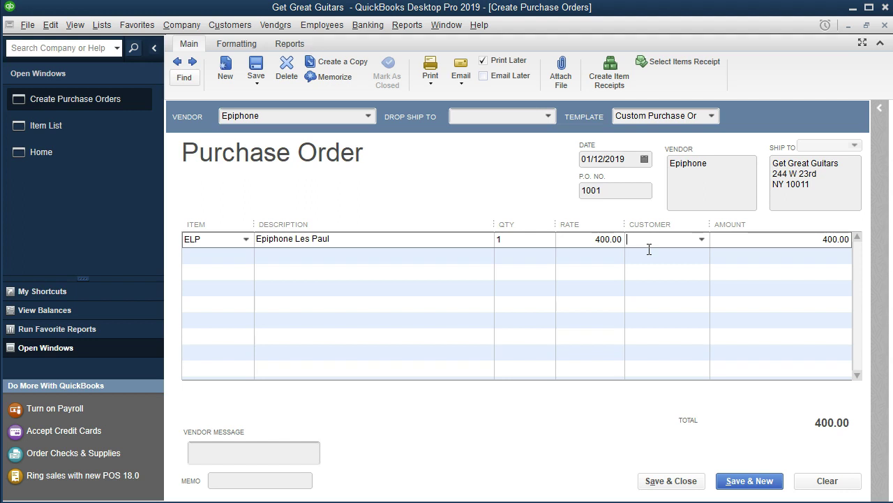
pyautogui.write('Eric Music')
pyautogui.click(702, 238)
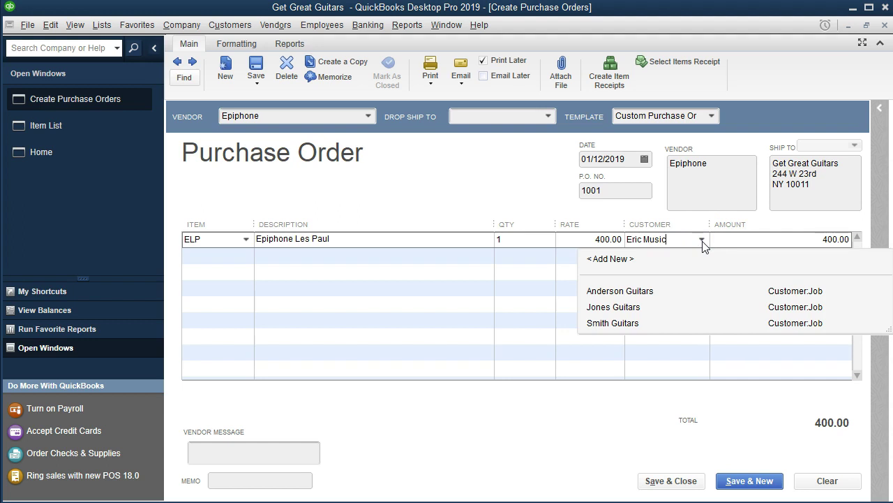
pyautogui.click(703, 240)
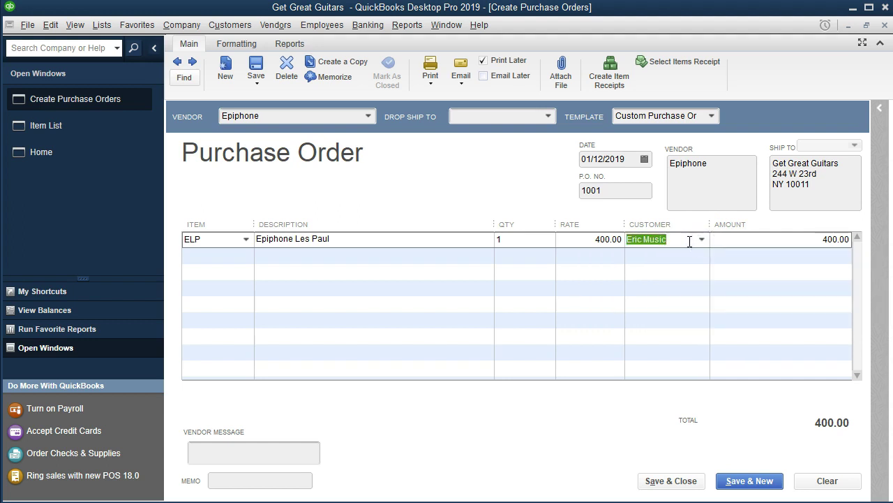
pyautogui.click(702, 241)
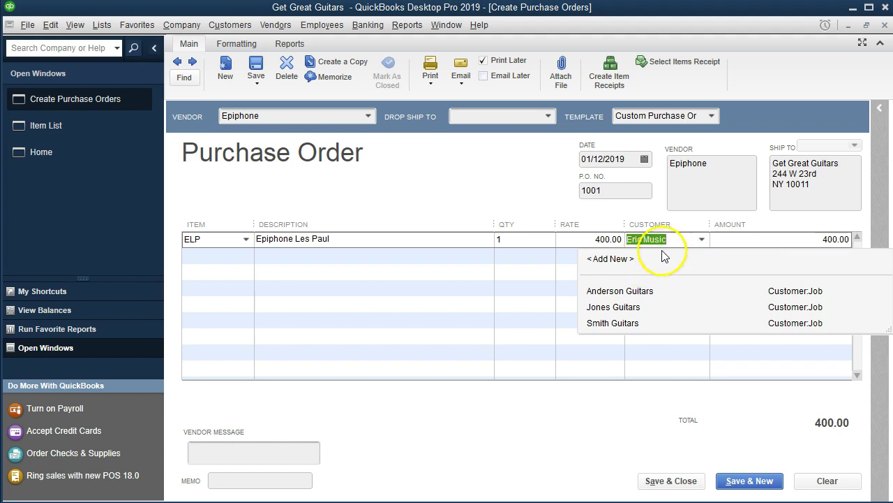
pyautogui.click(701, 241)
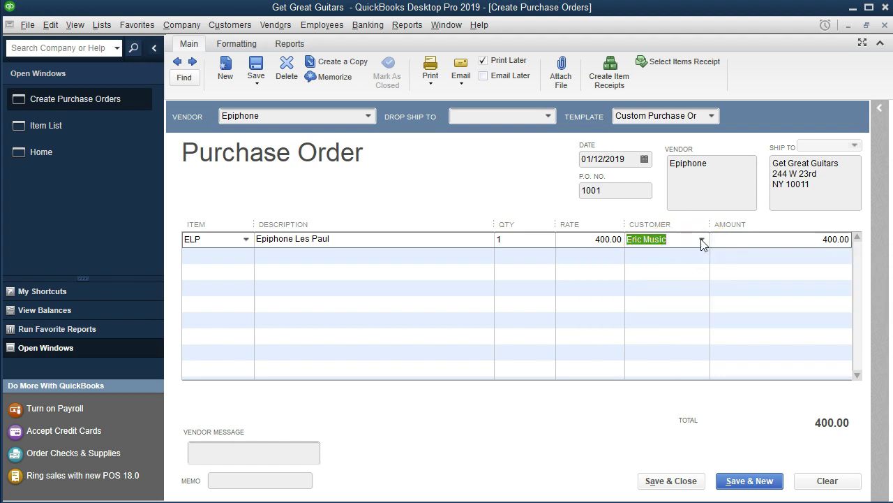
pyautogui.press('Tab')
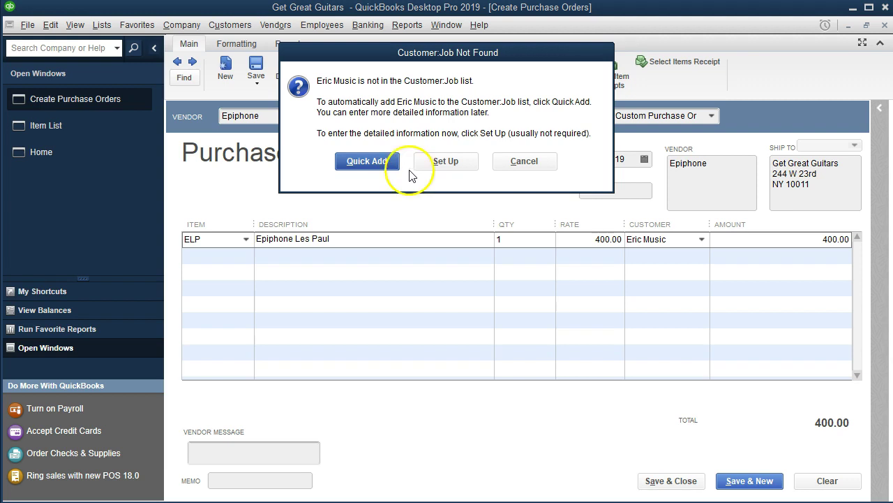
pyautogui.click(389, 165)
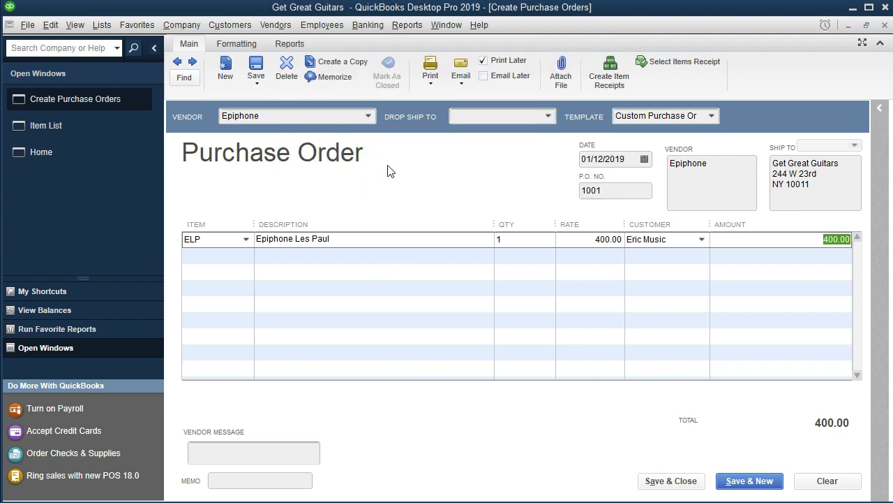
# Save the Epiphone purchase order and start a new blank one.
pyautogui.click(644, 403)
pyautogui.click(736, 481)
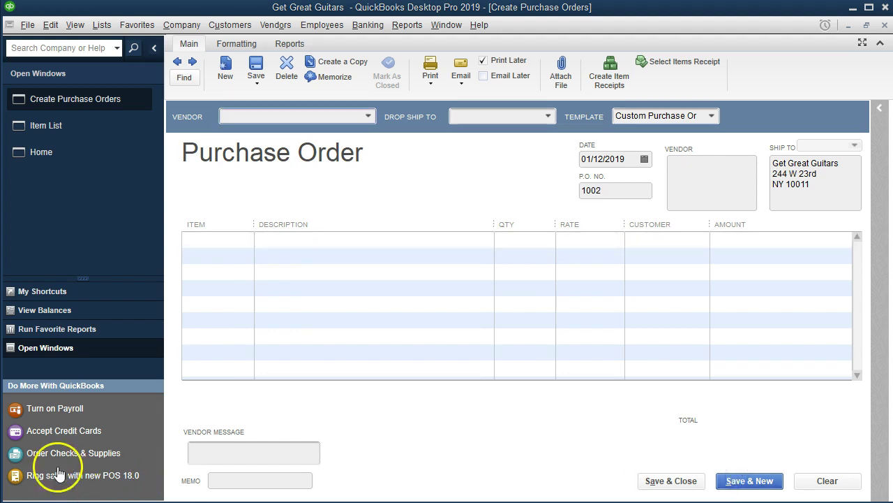
# Enter Gibson as the vendor of the new purchase order and quick-add it to the Vendor list.
pyautogui.click(369, 116)
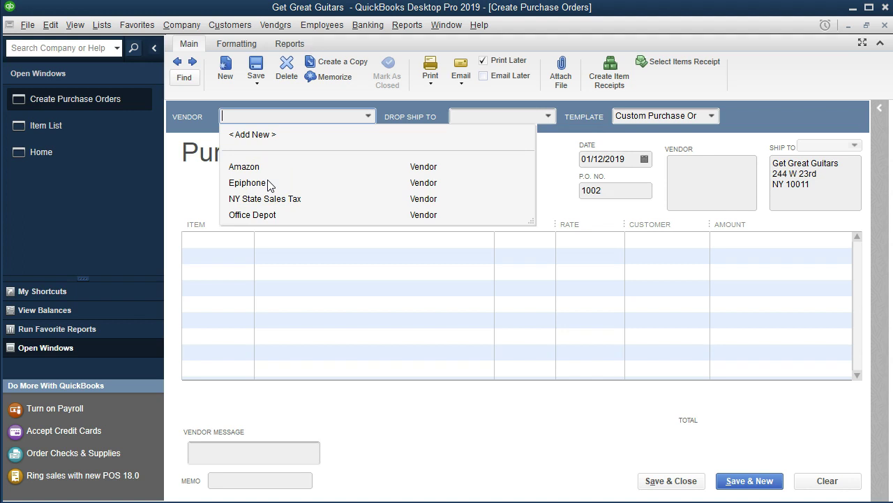
pyautogui.click(244, 112)
pyautogui.write('Gibson')
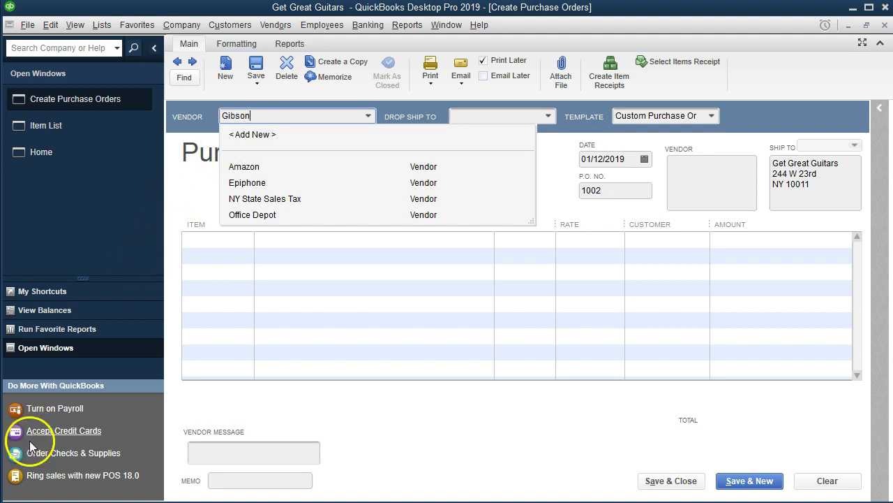
pyautogui.press('Tab')
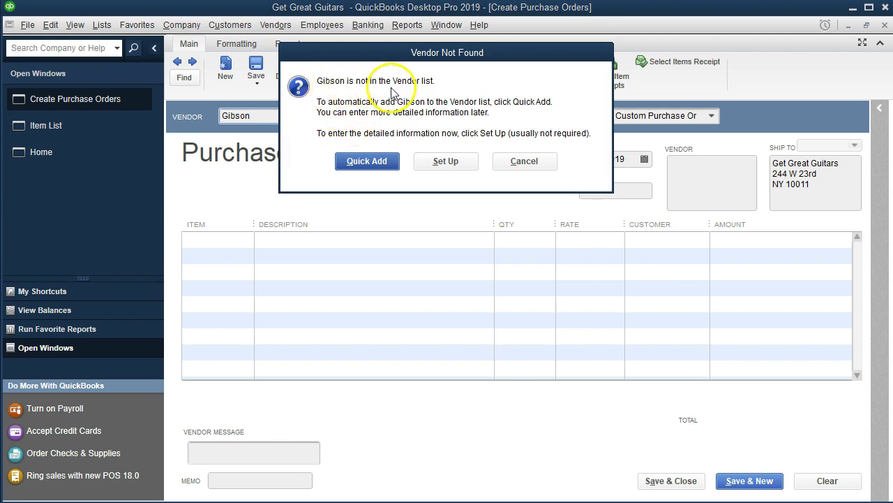
pyautogui.moveTo(391, 54); pyautogui.dragTo(419, 119)
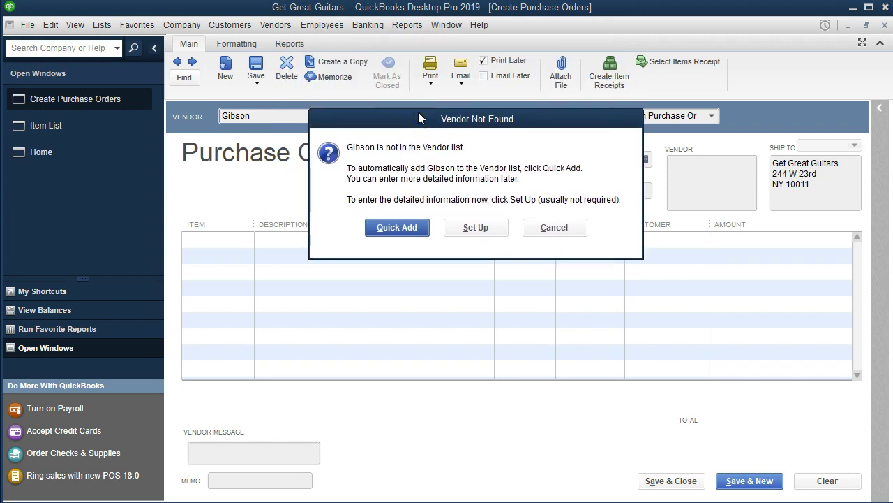
pyautogui.click(389, 230)
pyautogui.click(396, 227)
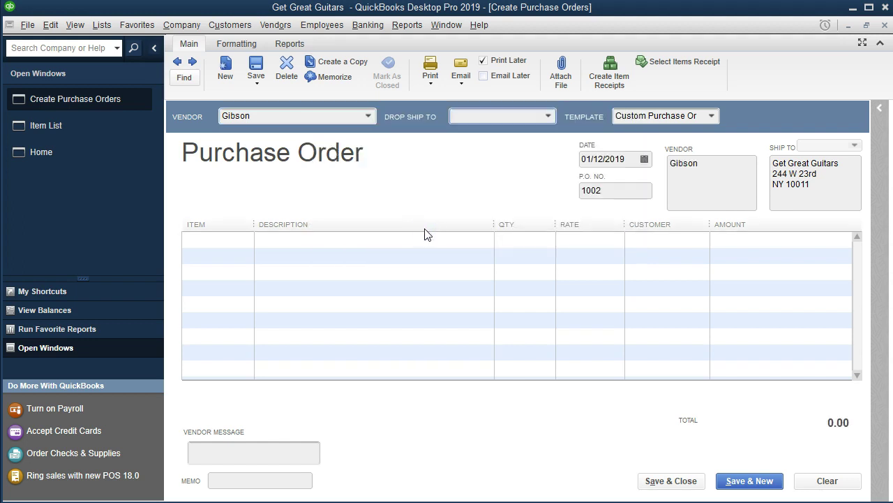
# Leave the drop-ship address blank and keep the Custom Purchase Order template, the date 01/12/2019 and the P.O. number.
pyautogui.press('Tab')
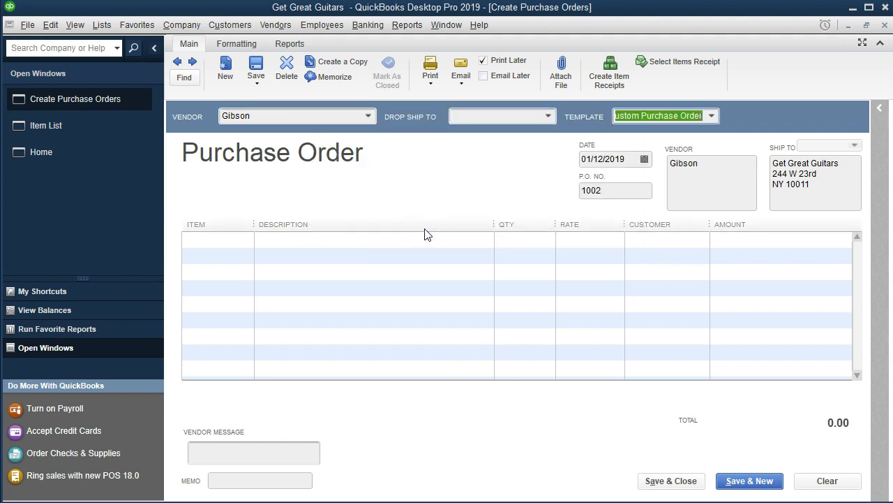
pyautogui.press('Tab')
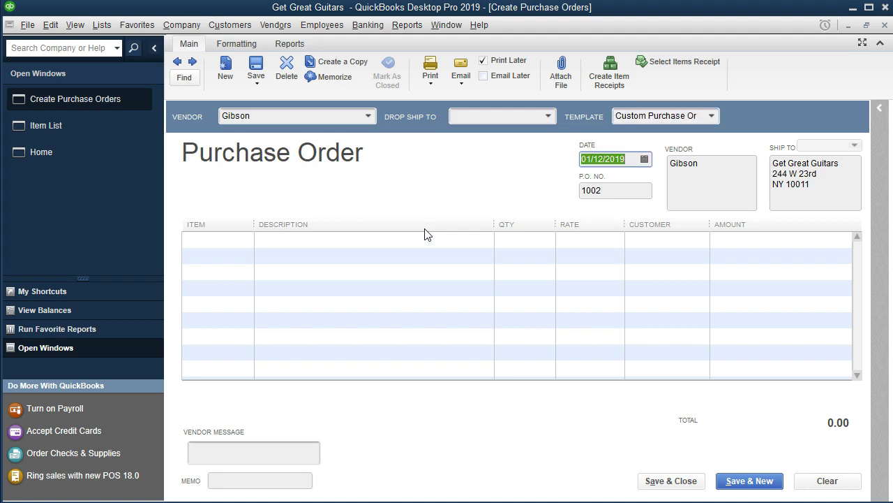
pyautogui.click(712, 117)
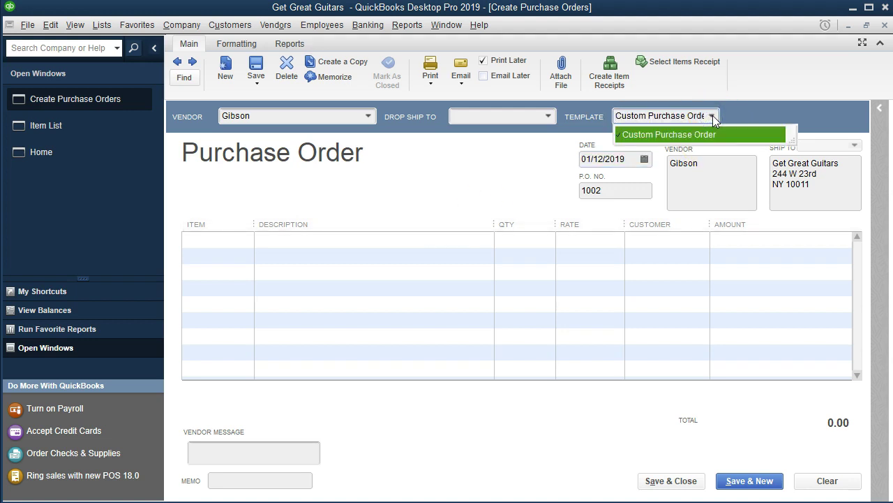
pyautogui.click(713, 117)
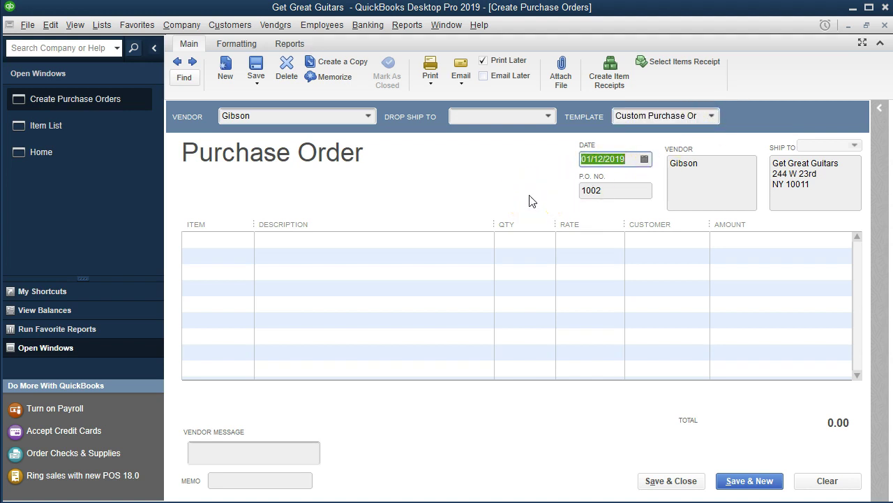
pyautogui.press('Tab')
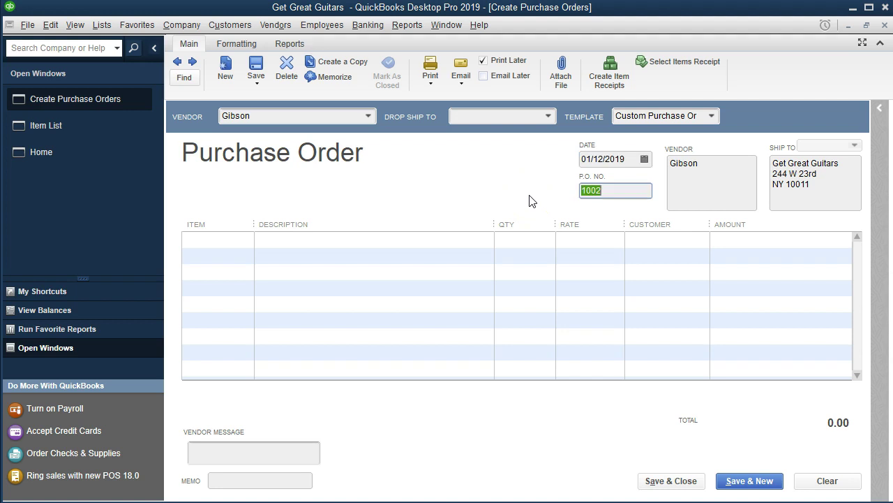
pyautogui.click(552, 197)
pyautogui.press('Tab')
# Keep the vendor and ship-to addresses, go to the first item line and turn off Print Later.
pyautogui.click(706, 173)
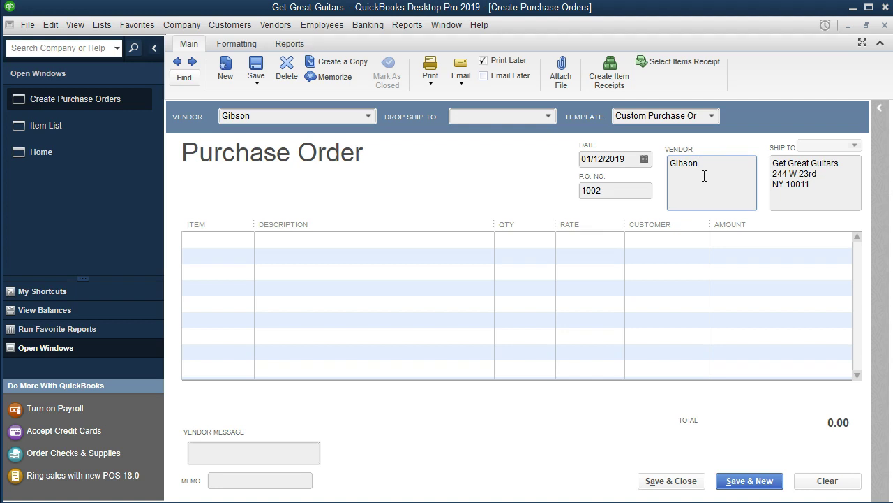
pyautogui.click(635, 226)
pyautogui.press('Tab')
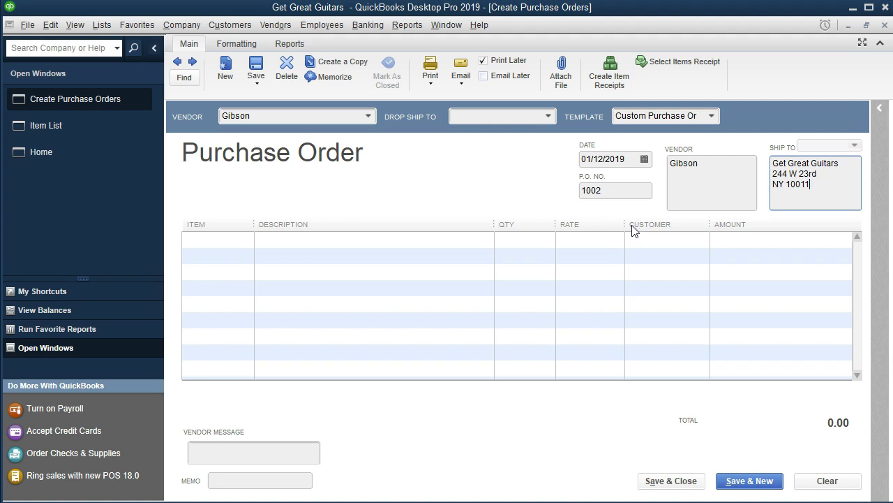
pyautogui.click(486, 286)
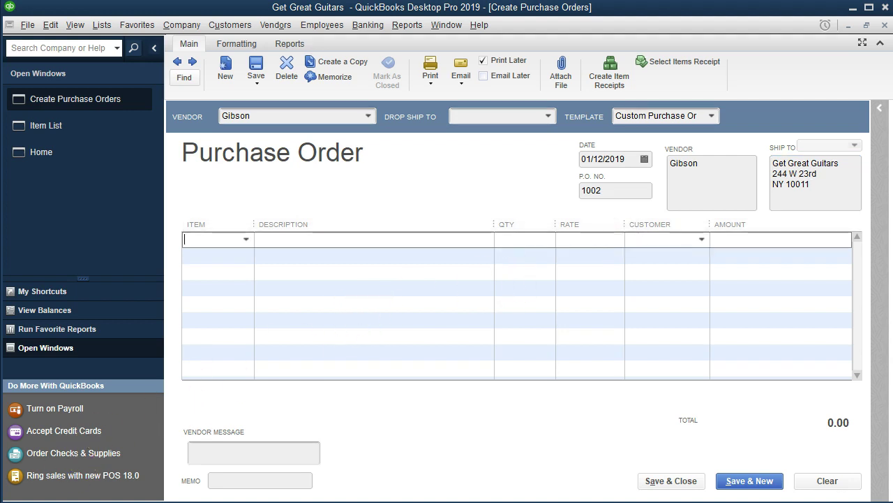
pyautogui.click(199, 226)
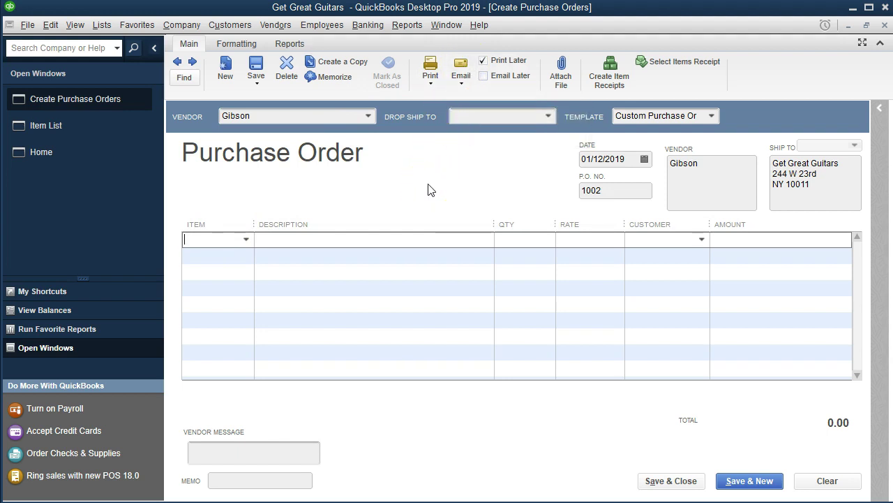
pyautogui.click(484, 61)
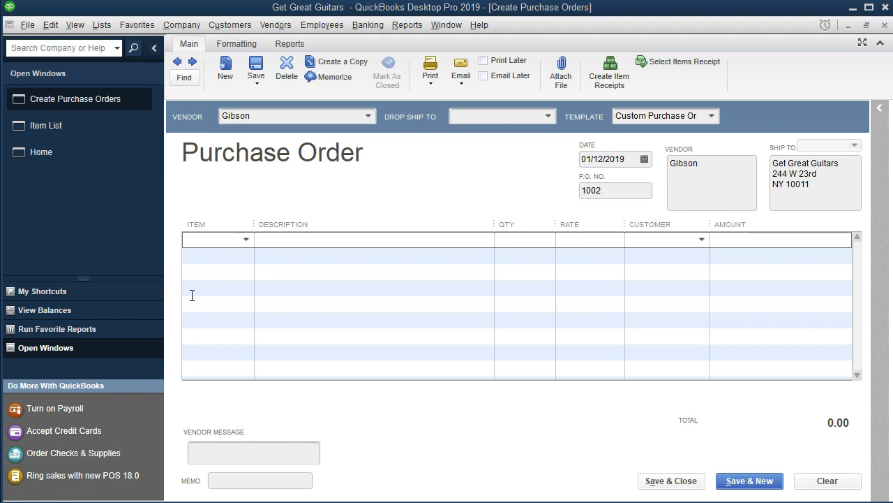
# Enter GSB as the first line item and agree to add it as a new item.
pyautogui.click(245, 240)
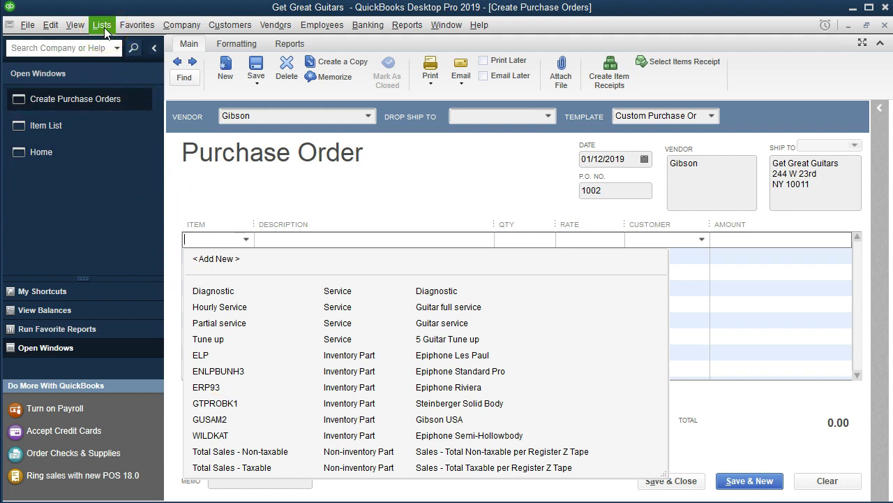
pyautogui.click(206, 239)
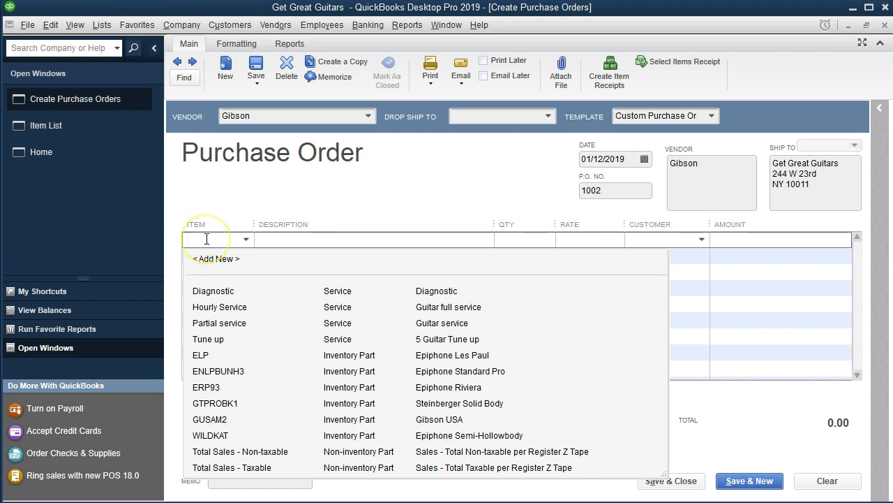
pyautogui.click(206, 238)
pyautogui.click(208, 239)
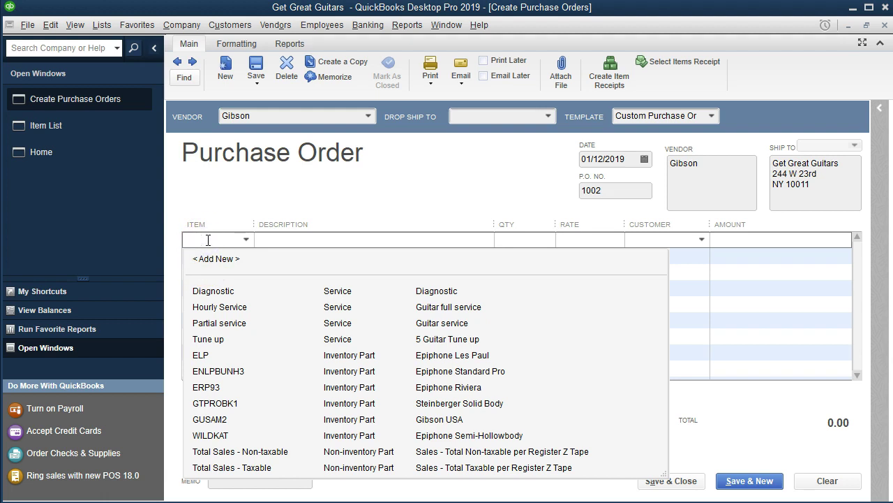
pyautogui.write('GSB')
pyautogui.press('Tab')
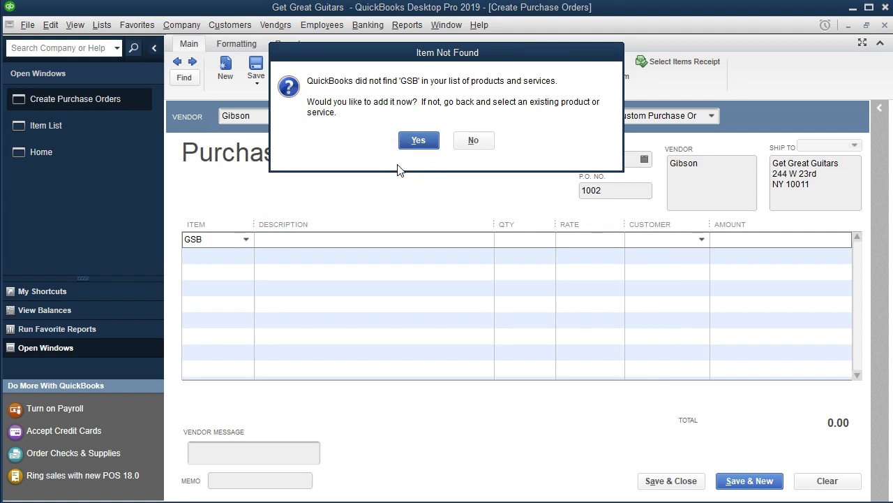
pyautogui.click(420, 143)
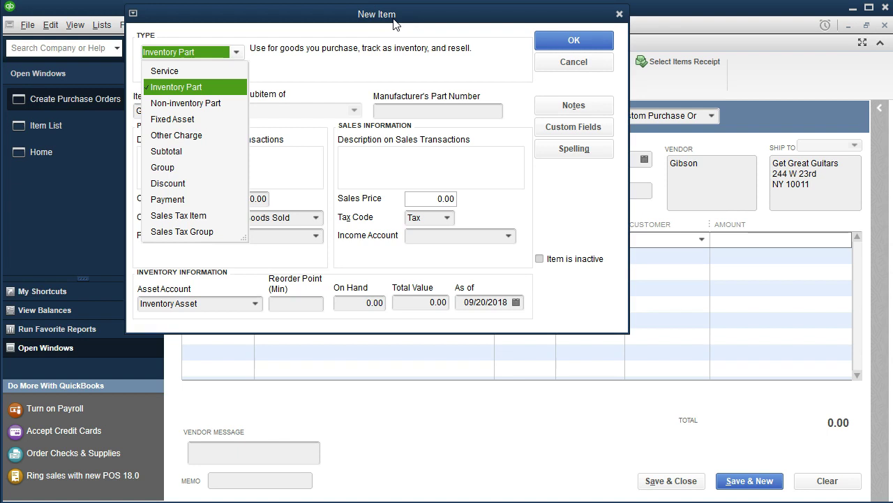
# Keep the GSB item's type as Inventory Part and leave its subitem and manufacturer's part number blank.
pyautogui.moveTo(394, 19); pyautogui.dragTo(430, 53)
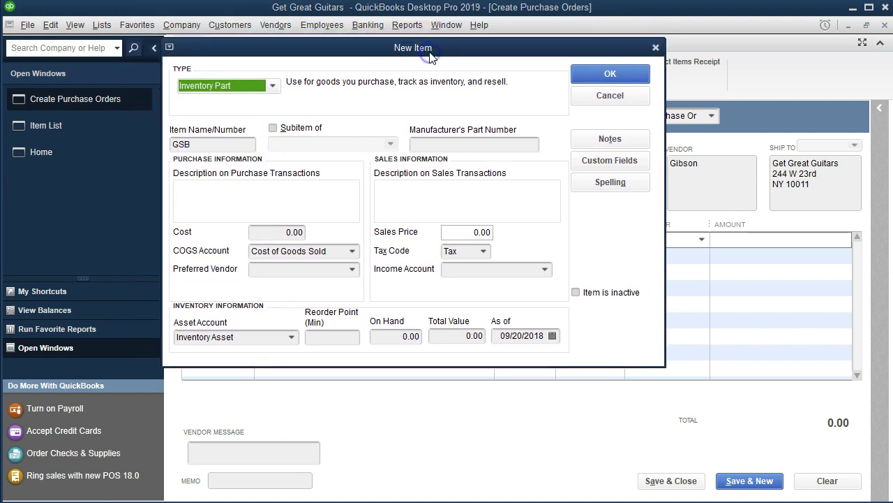
pyautogui.click(273, 86)
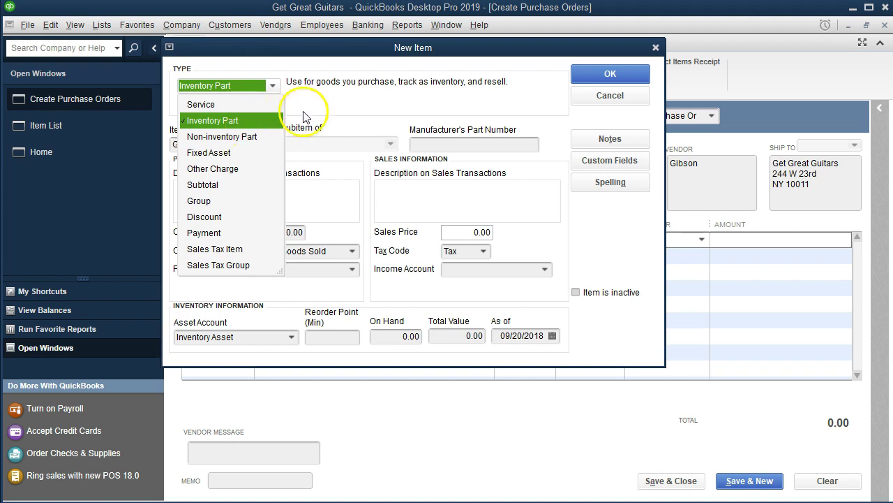
pyautogui.click(330, 110)
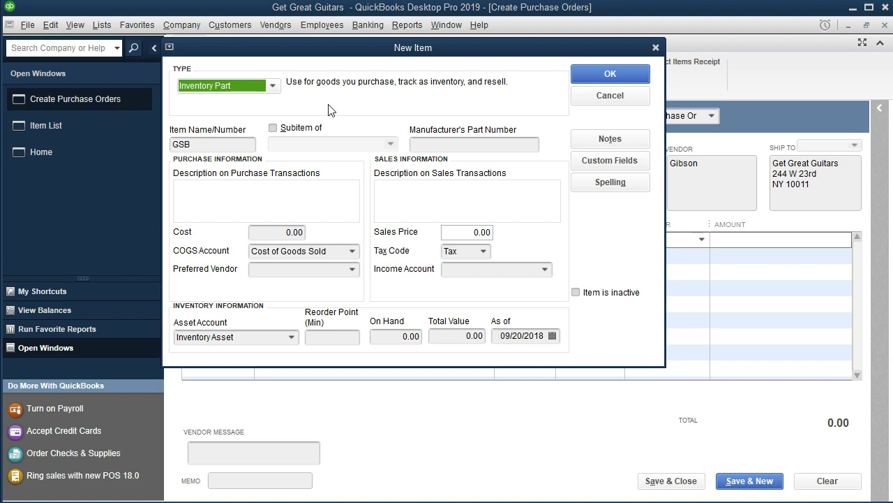
pyautogui.press('Tab')
pyautogui.press('Tab')
pyautogui.press('Tab')
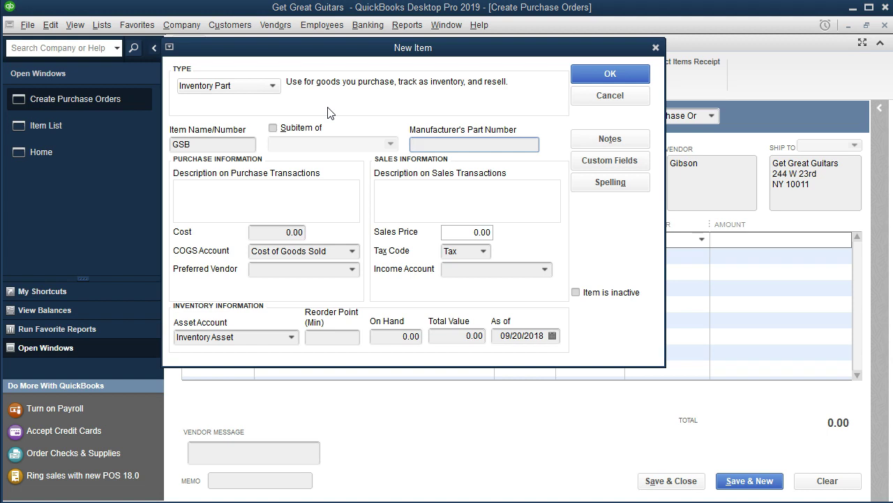
pyautogui.press('Tab')
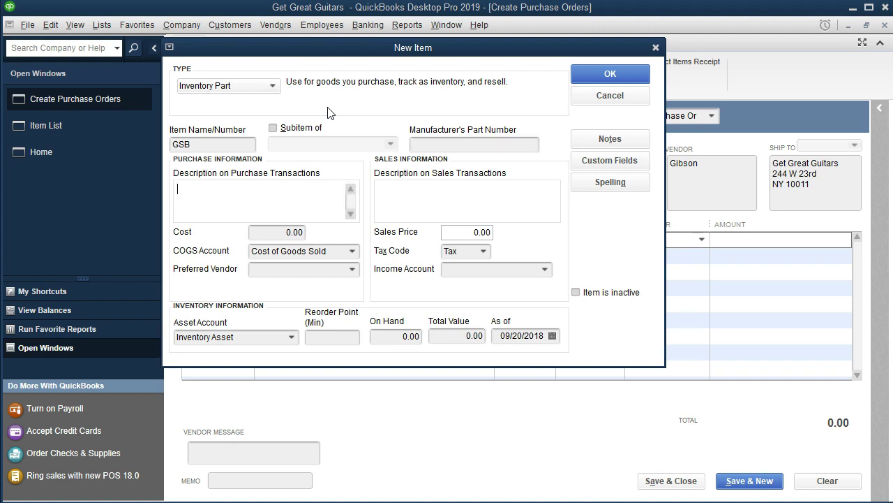
# Describe the new item as Gibson SG for purchase transactions and set its cost to 598.
pyautogui.write('Gibson SG')
pyautogui.press('Tab')
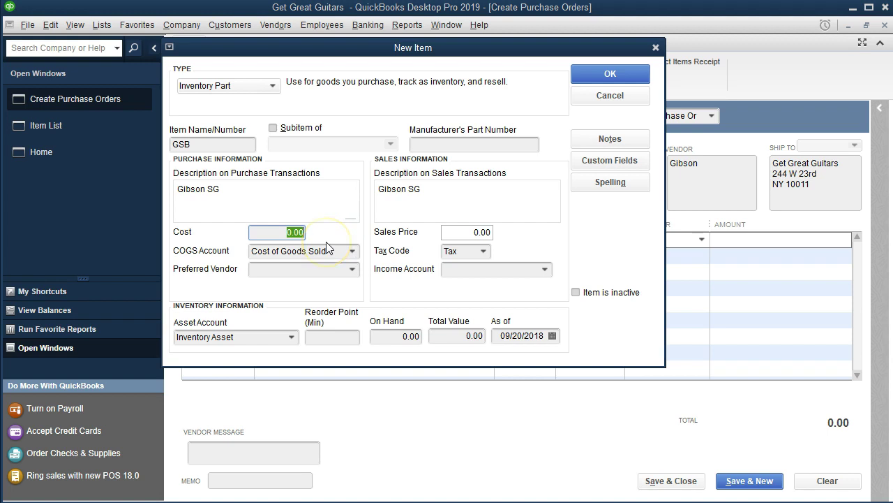
pyautogui.write('598')
pyautogui.press('Tab')
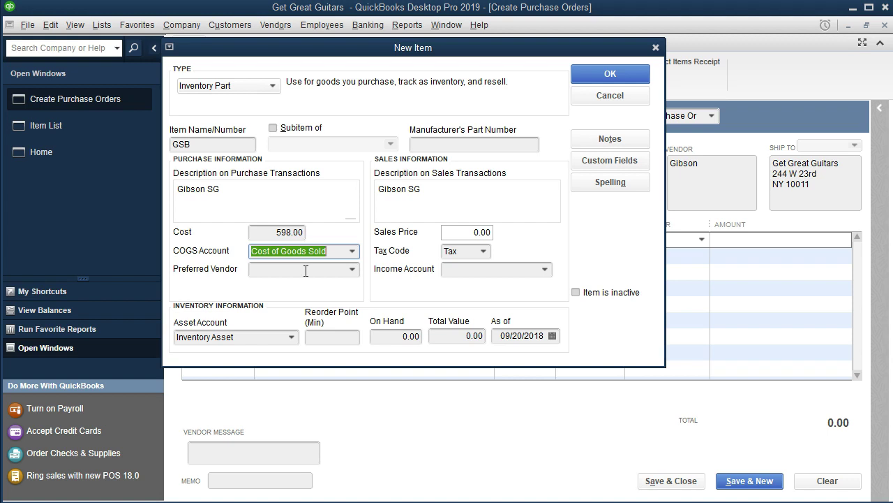
# Keep the Cost of Goods Sold account and choose Gibson as the new item's preferred vendor.
pyautogui.click(306, 271)
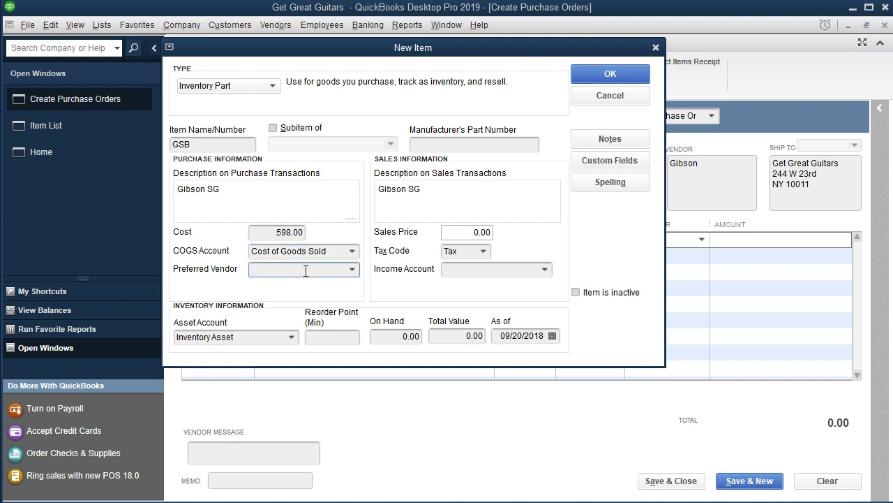
pyautogui.write('Gib')
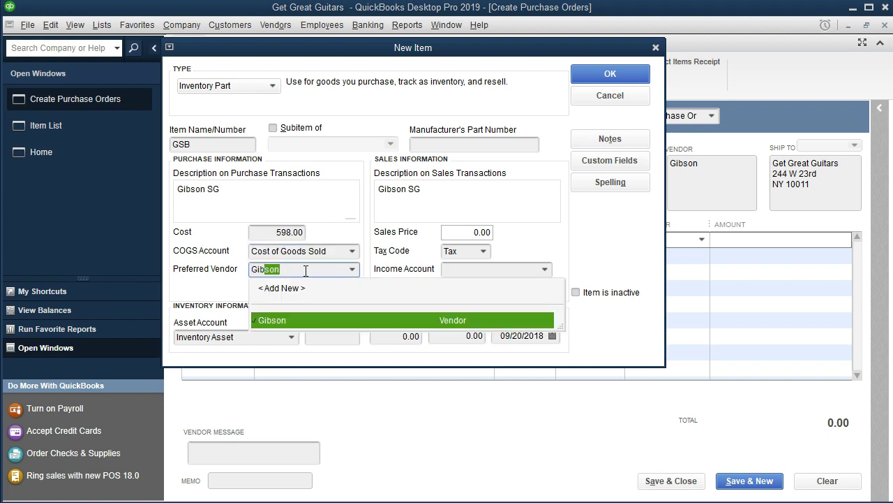
pyautogui.press('BackSpace')
pyautogui.press('BackSpace')
pyautogui.press('BackSpace')
pyautogui.press('BackSpace')
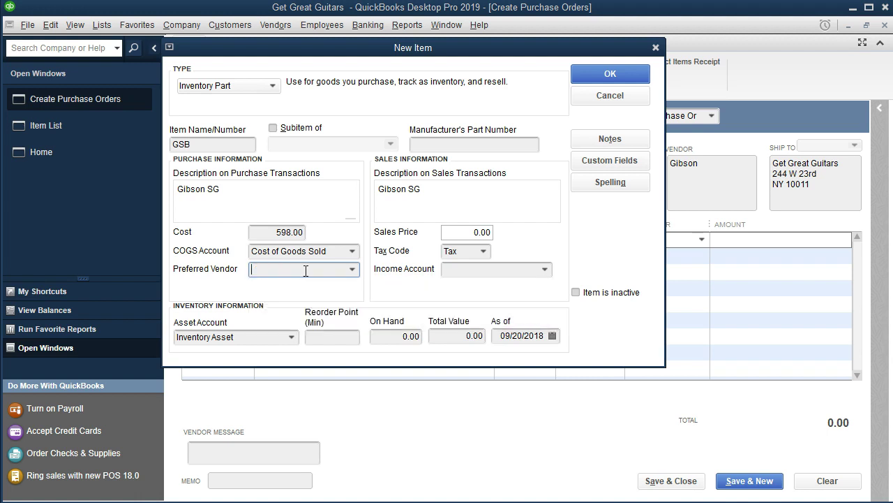
pyautogui.click(352, 269)
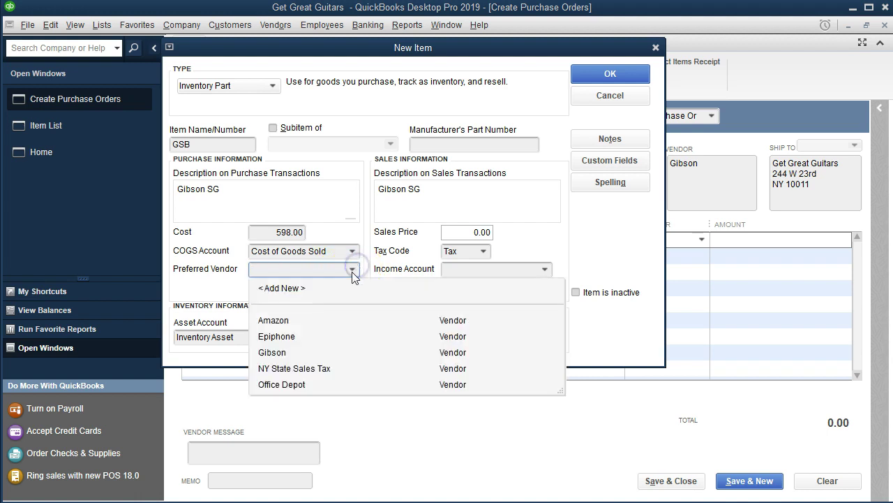
pyautogui.click(283, 354)
pyautogui.moveTo(285, 47); pyautogui.dragTo(305, 140)
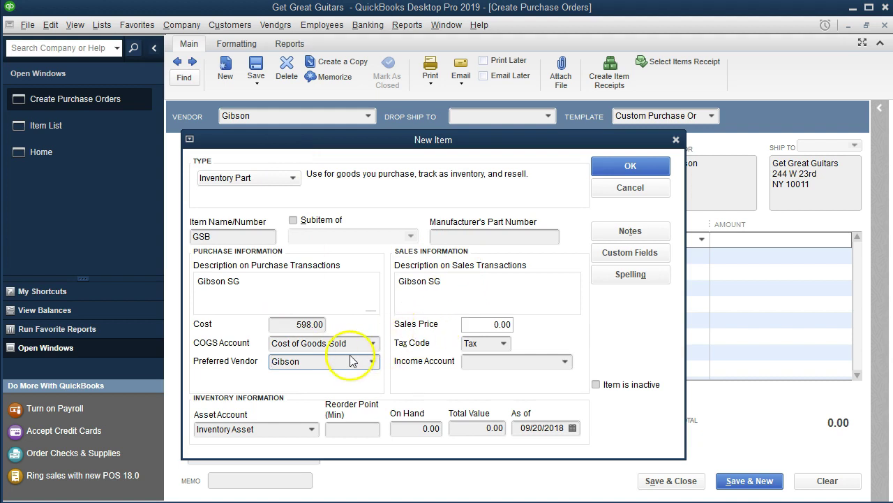
# Keep Gibson SG as the sales description, set the sales price to 777.40 and keep the Tax code.
pyautogui.press('Tab')
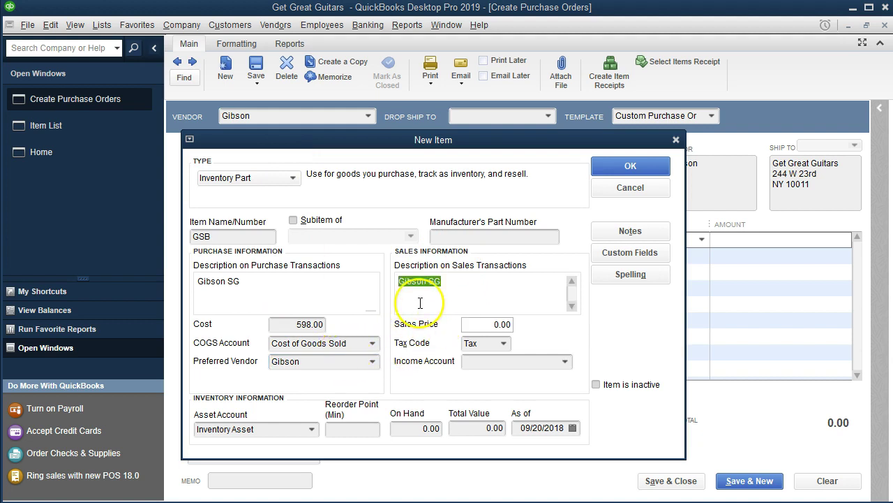
pyautogui.press('Tab')
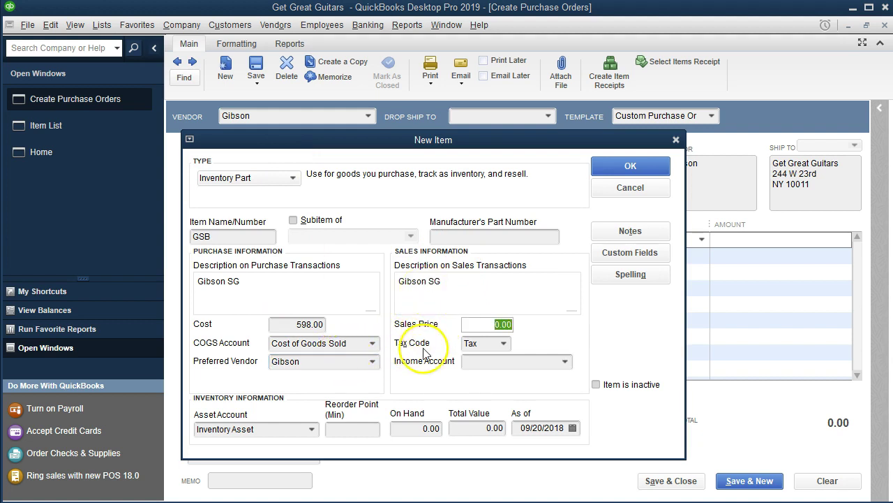
pyautogui.write('777.40')
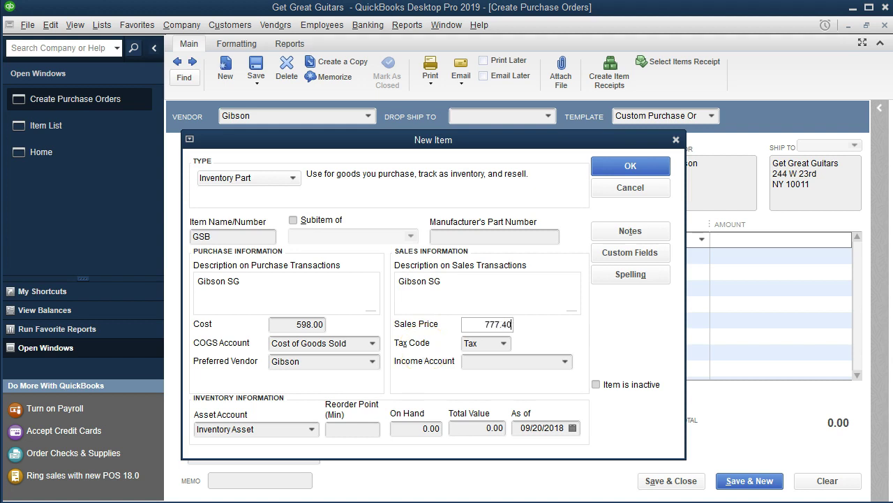
pyautogui.press('Tab')
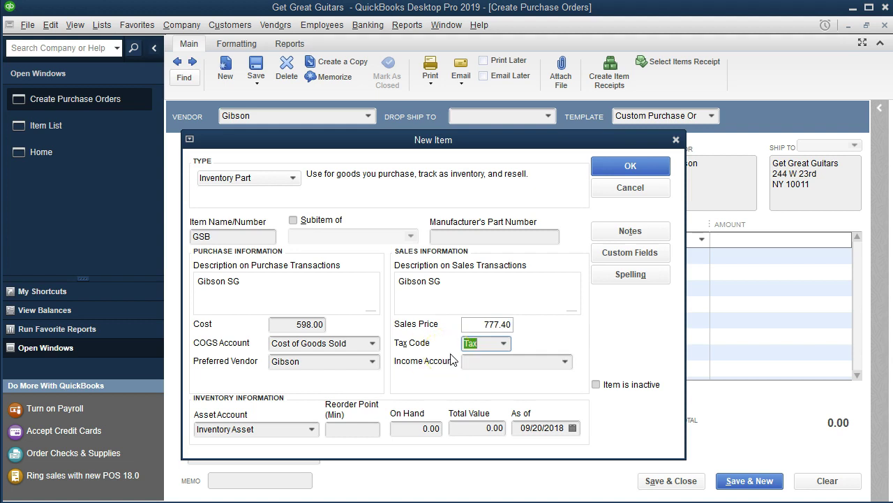
pyautogui.click(502, 344)
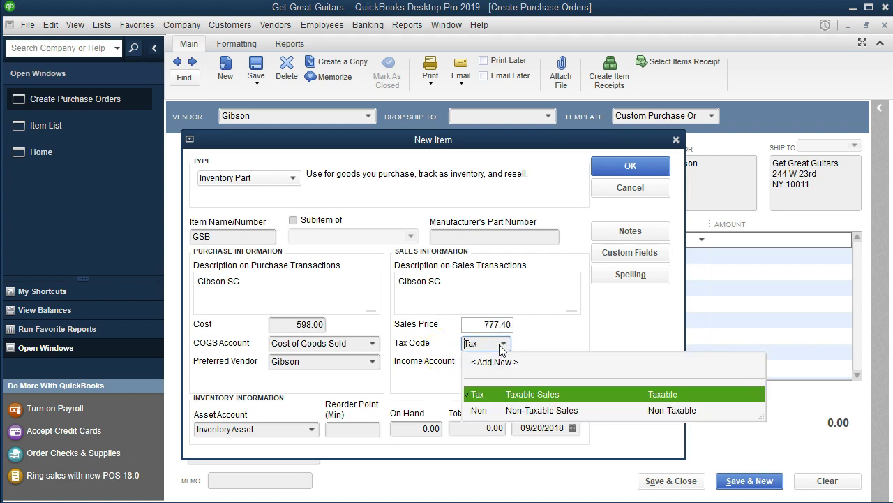
pyautogui.click(499, 349)
# Assign the Merchandise Sales income account to the GSB item and save the new item.
pyautogui.click(493, 363)
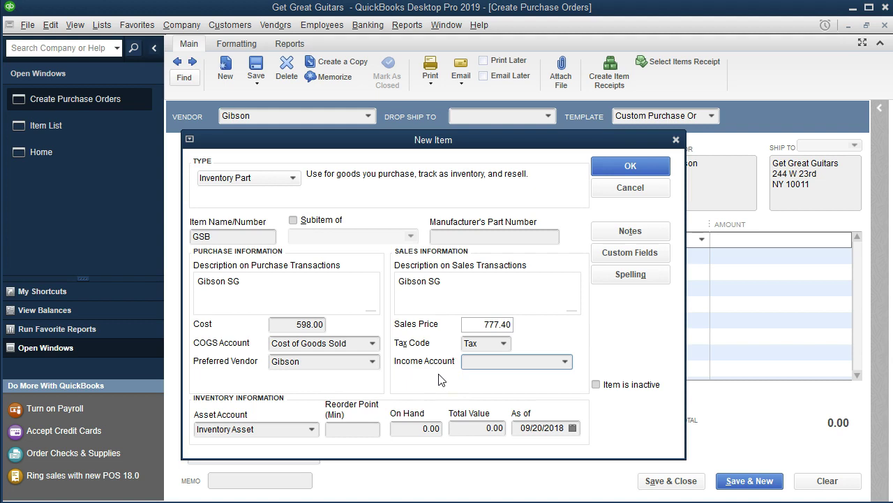
pyautogui.write('Mer')
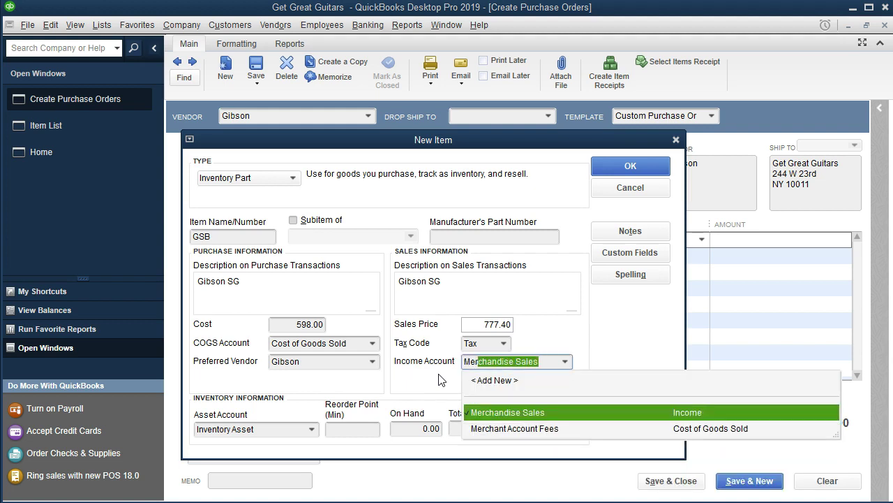
pyautogui.press('BackSpace')
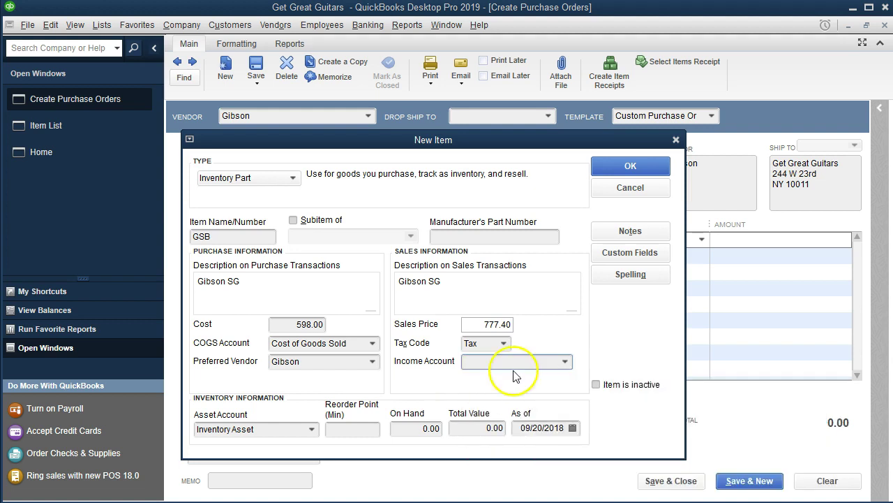
pyautogui.click(564, 363)
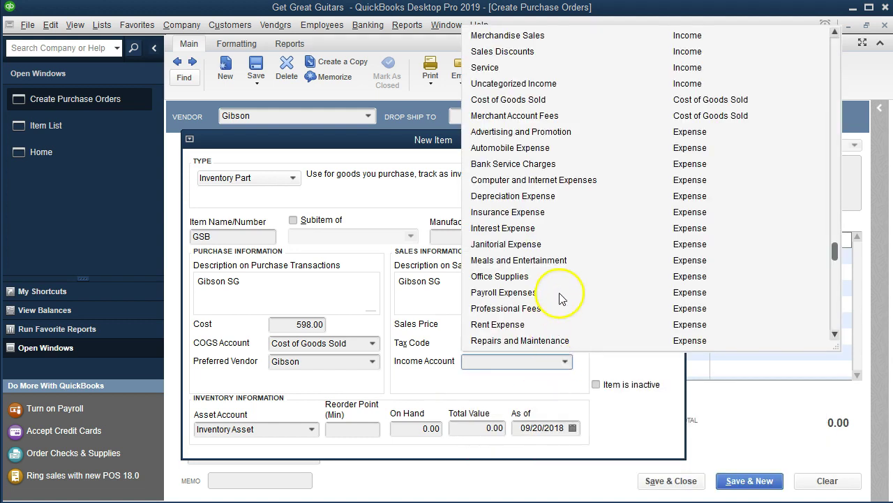
pyautogui.scroll(1, 569, 210)
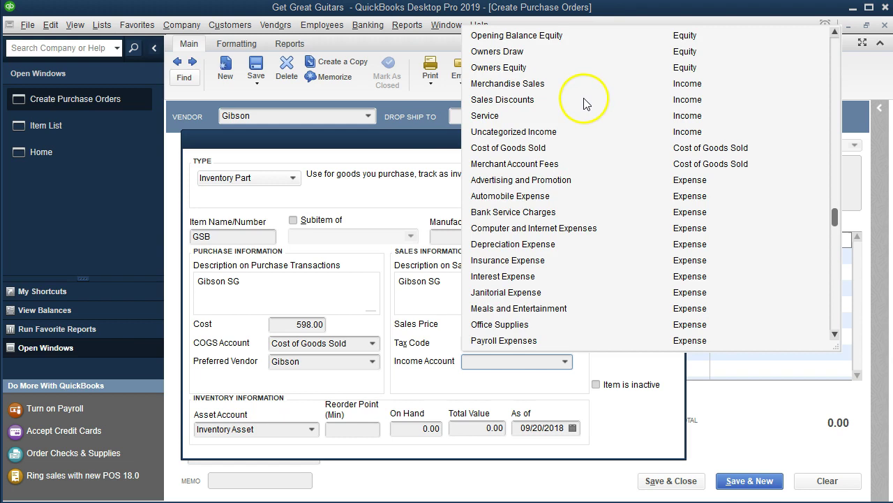
pyautogui.scroll(3, 585, 97)
pyautogui.scroll(-1, 587, 103)
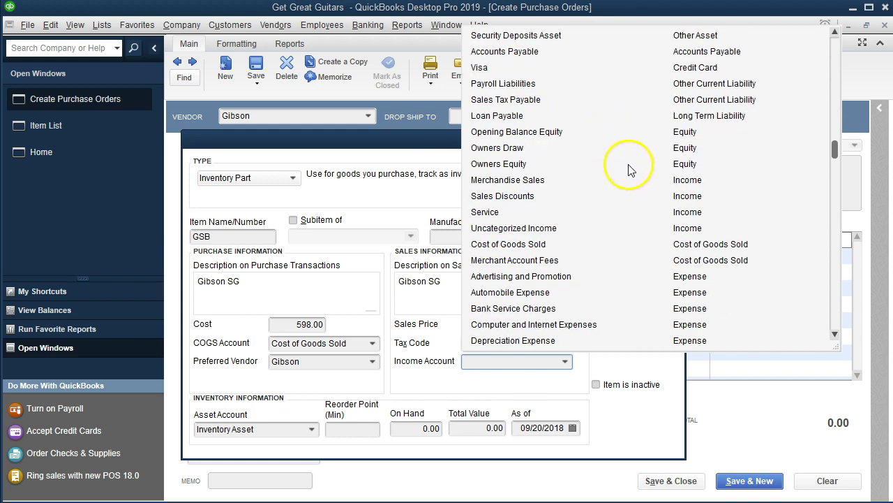
pyautogui.click(534, 181)
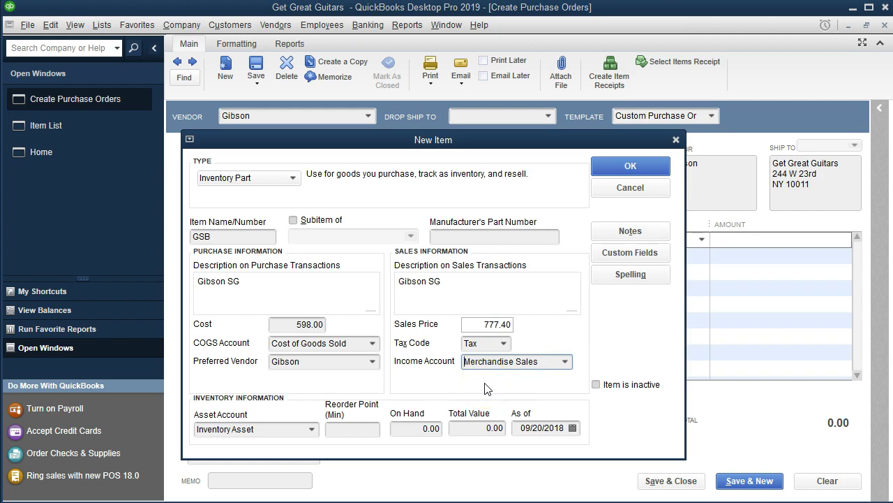
pyautogui.click(614, 166)
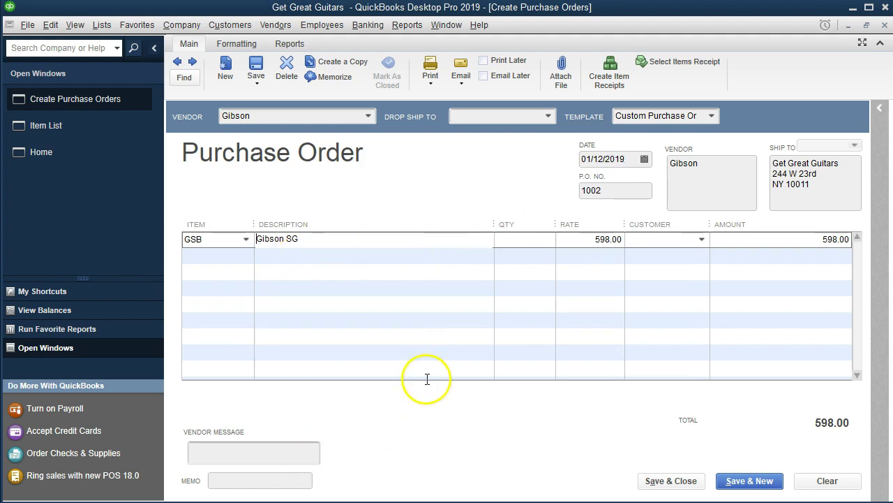
# Order a quantity of 1 on the GSB line and keep its rate.
pyautogui.click(523, 239)
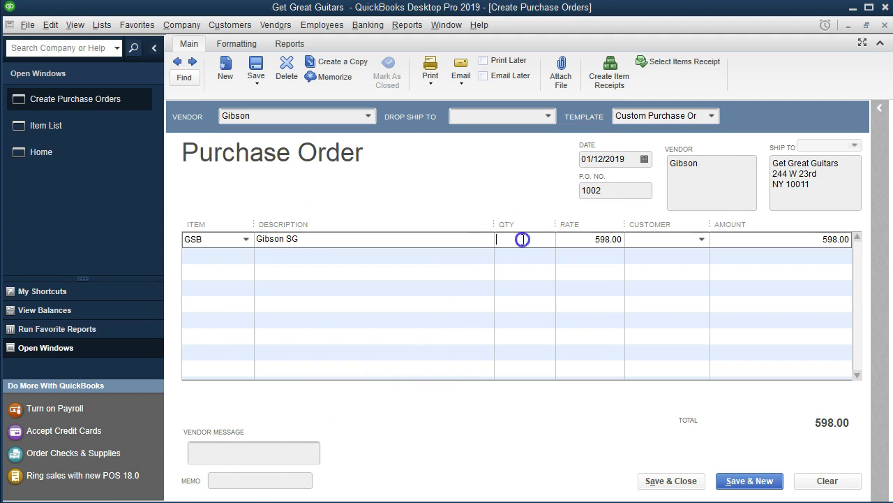
pyautogui.write('1')
pyautogui.press('Tab')
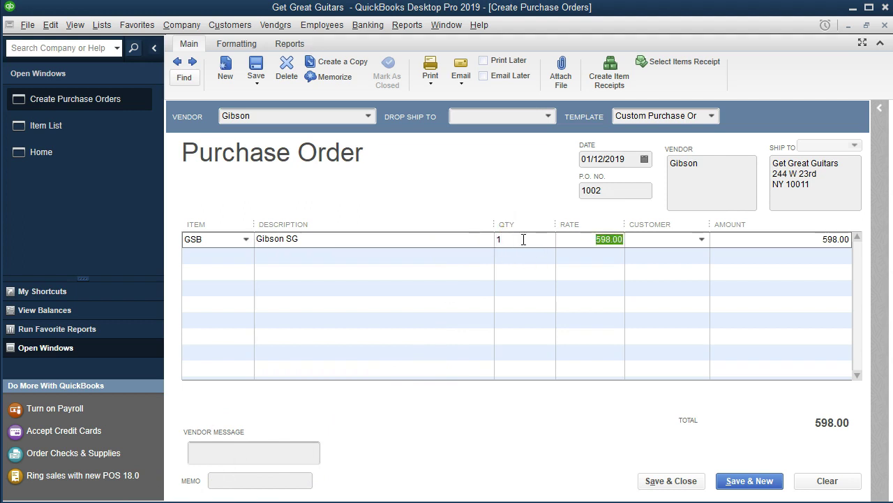
pyautogui.press('Tab')
pyautogui.write('Music')
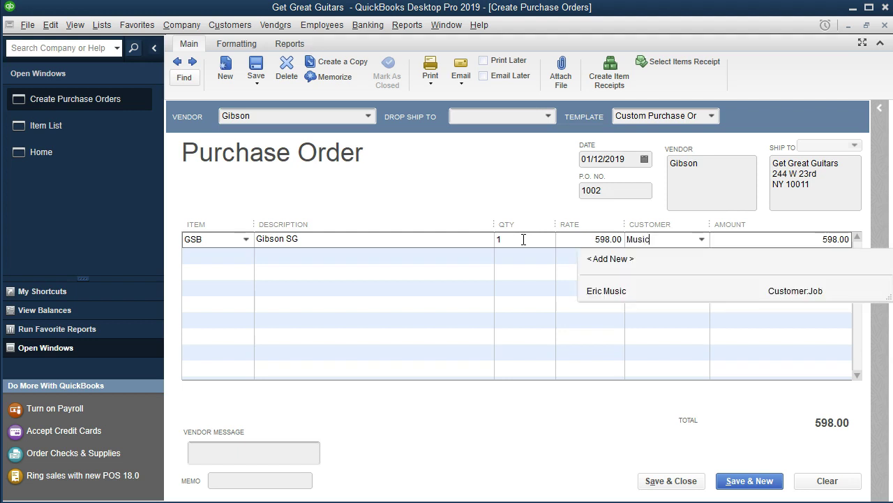
pyautogui.press('BackSpace')
pyautogui.press('BackSpace')
pyautogui.press('BackSpace')
pyautogui.press('BackSpace')
pyautogui.press('BackSpace')
# Assign the GSB line to Music Stuff Store, quick-adding it as a new customer, and save and close the purchase order.
pyautogui.click(686, 240)
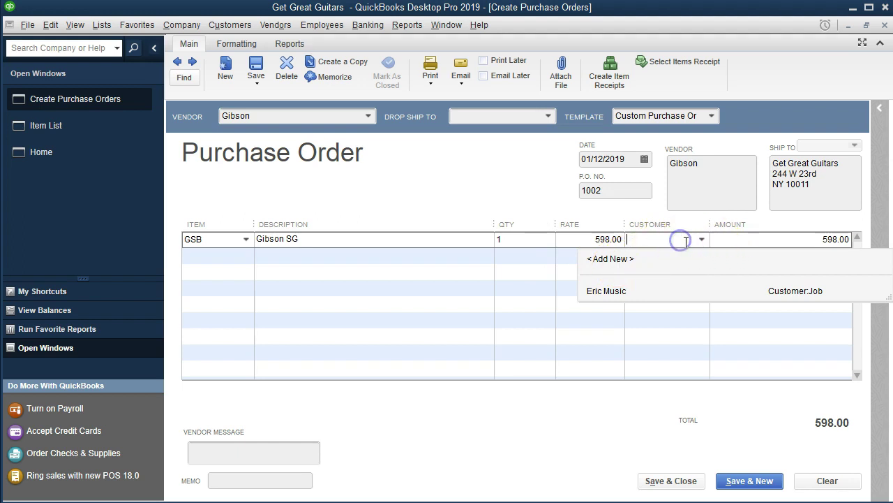
pyautogui.write('Music St')
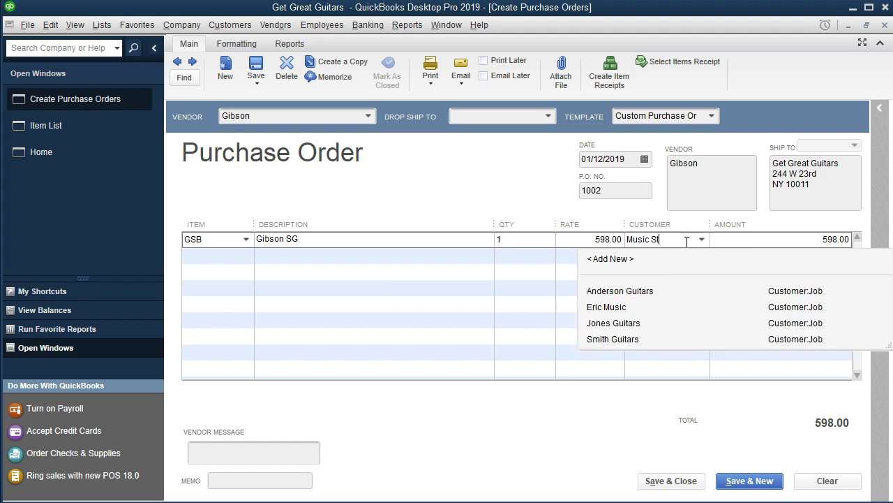
pyautogui.press('BackSpace')
pyautogui.write('tuff Store')
pyautogui.press('Tab')
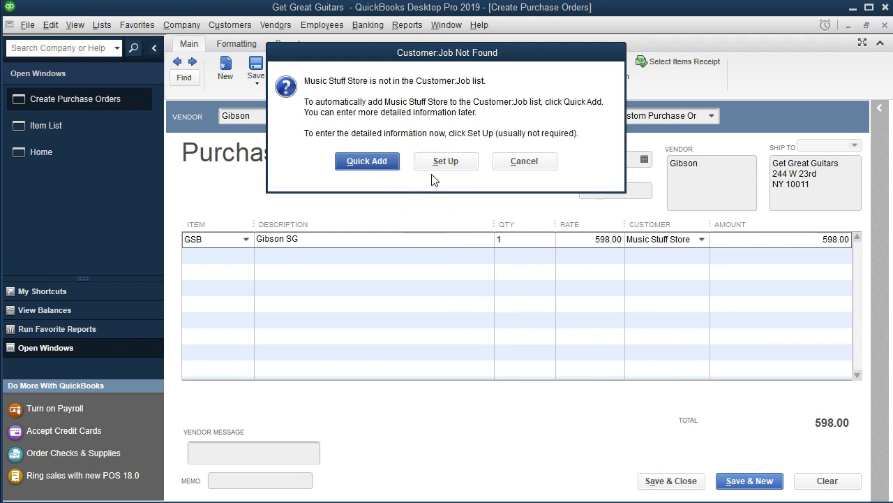
pyautogui.click(368, 162)
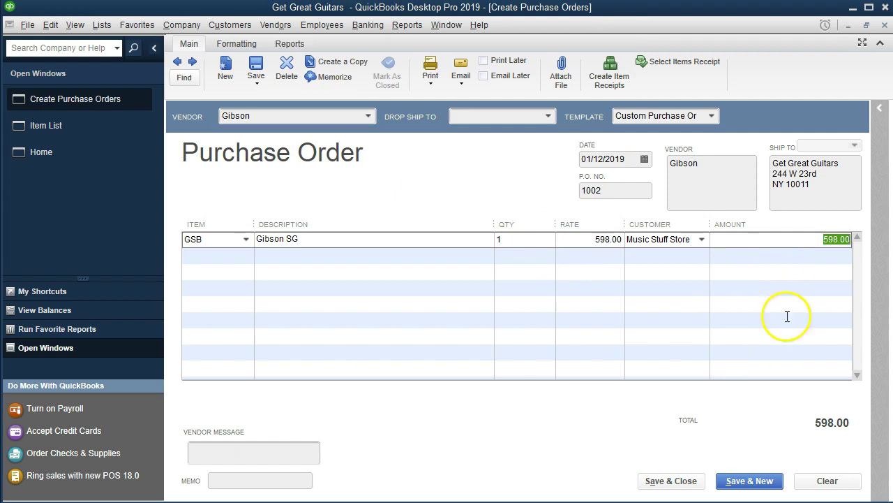
pyautogui.click(670, 480)
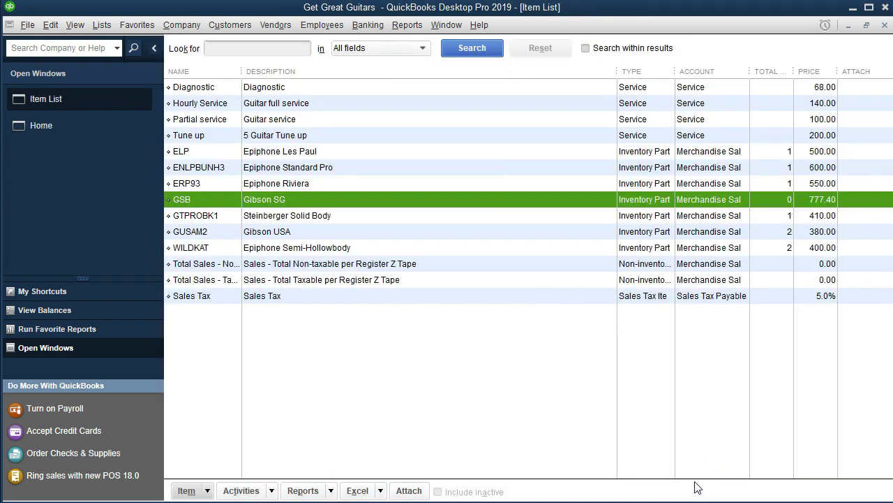
# Return to the home page and look at the options for receiving inventory.
pyautogui.click(76, 130)
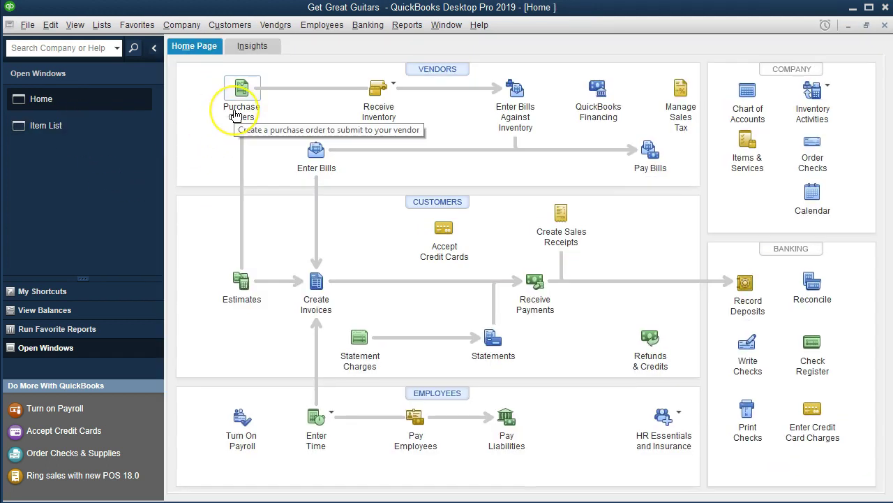
pyautogui.click(395, 88)
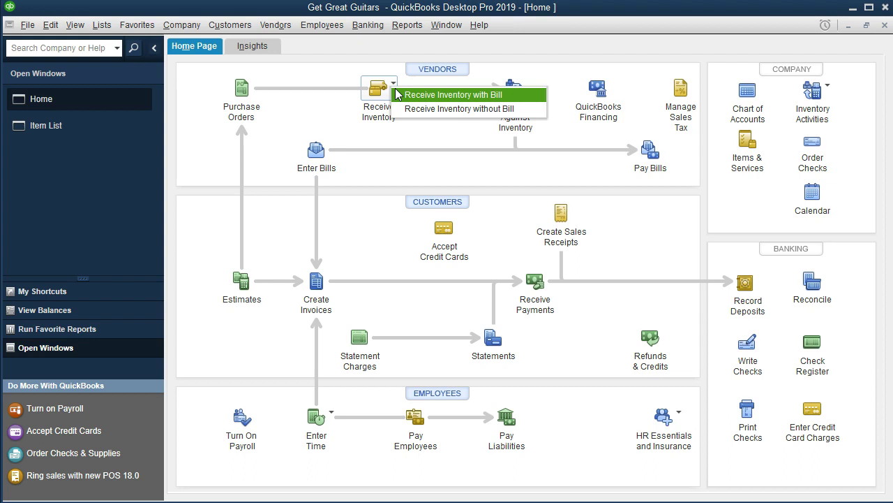
pyautogui.click(332, 115)
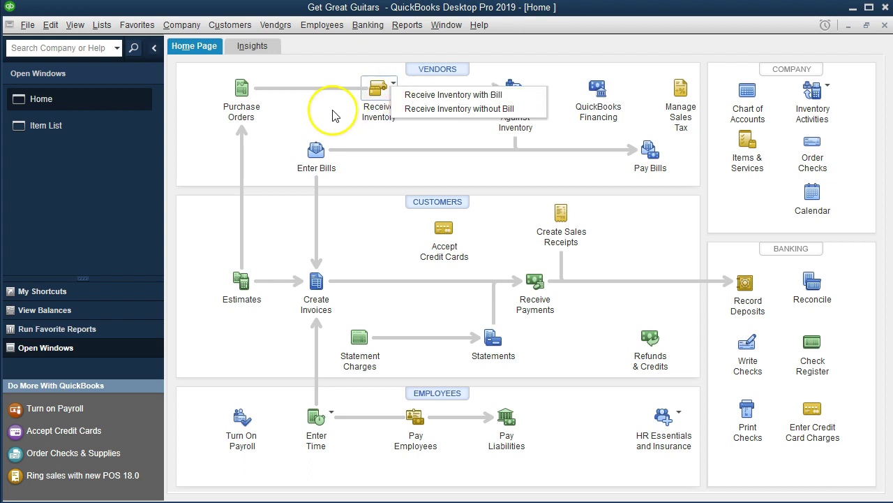
pyautogui.click(333, 115)
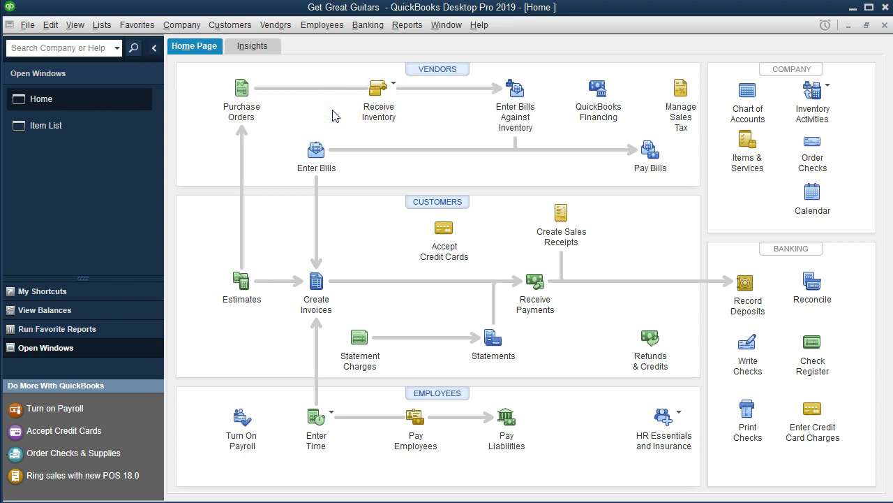